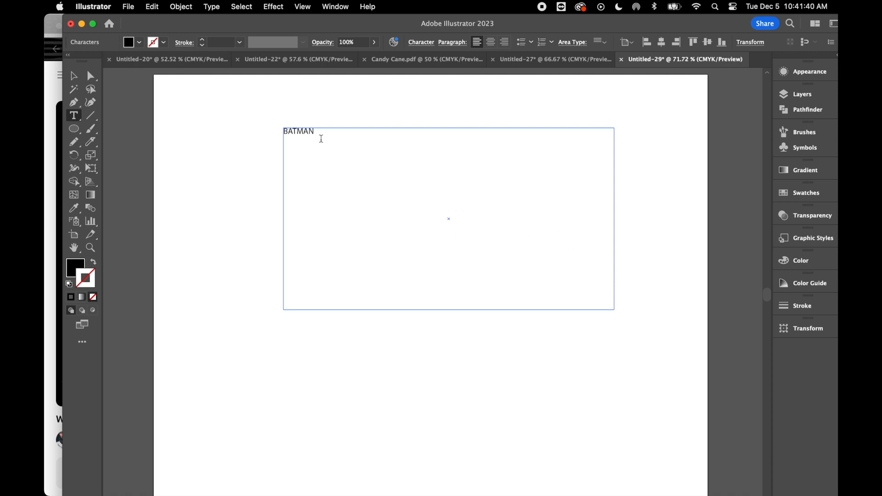
Step: Change the font of the BATMAN text to Arial Black
click(276, 8)
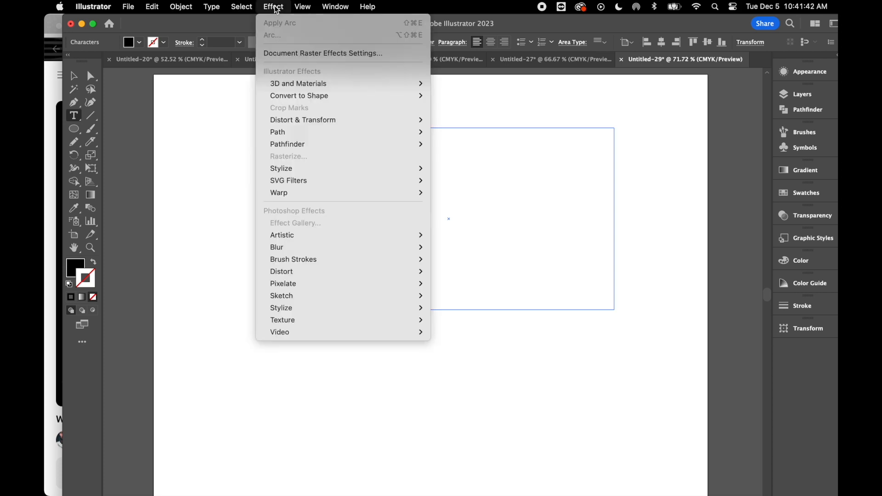
mouse_move(223, 5)
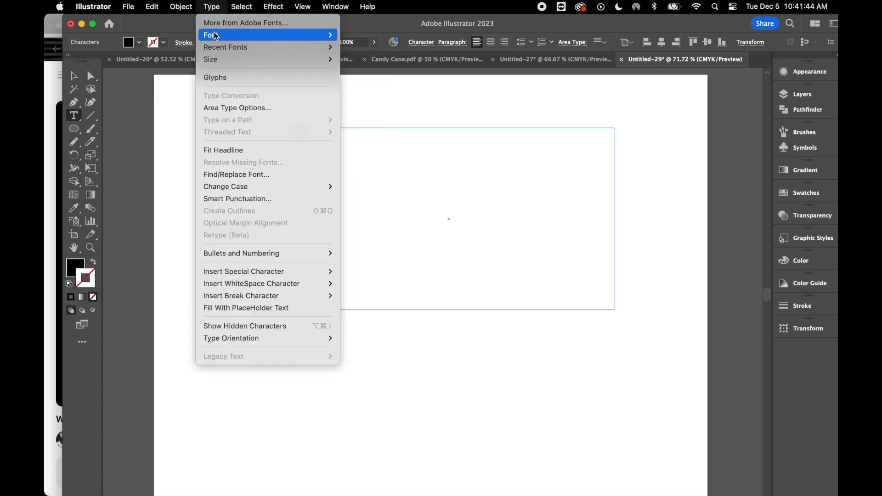
mouse_move(230, 35)
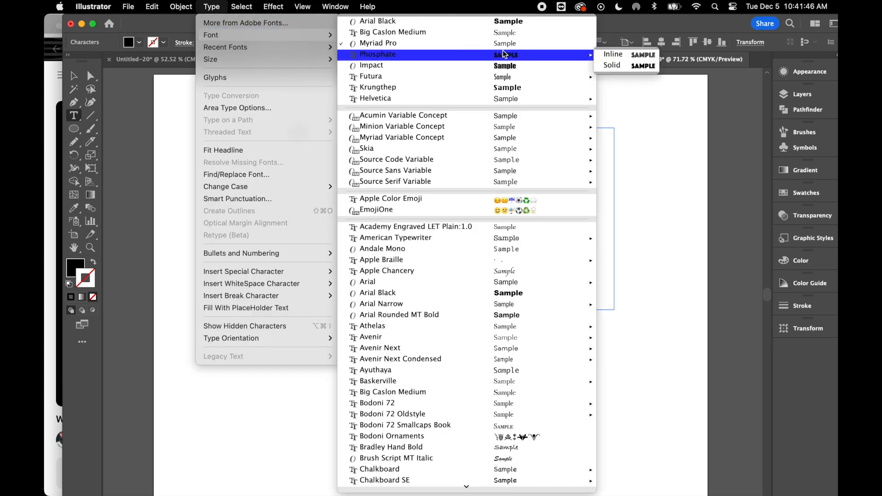
click(507, 21)
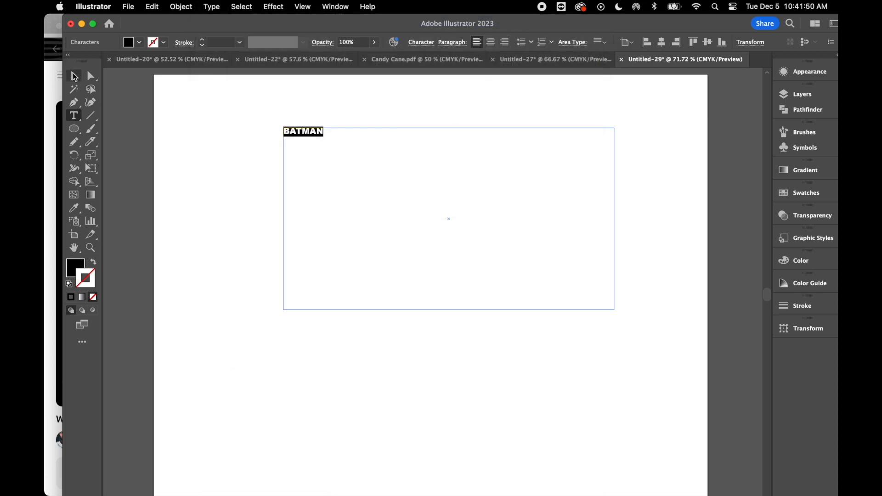
Step: Select the BATMAN text object and convert it to outlines
click(74, 77)
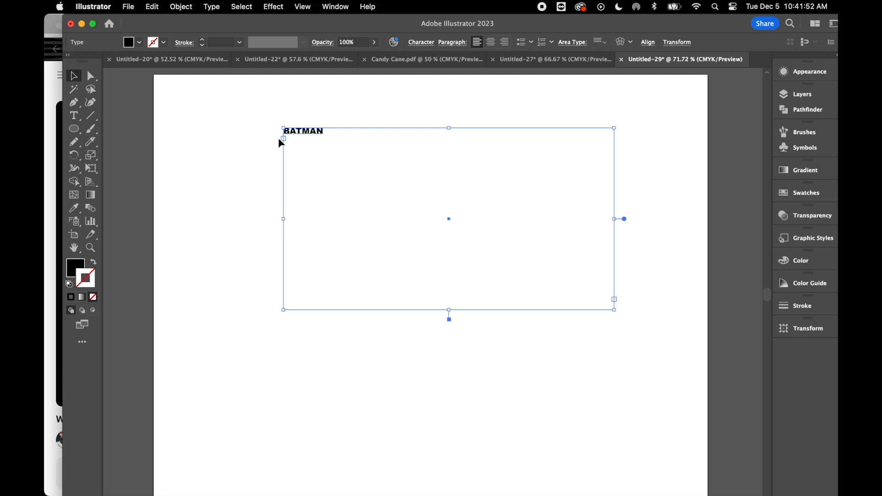
click(209, 7)
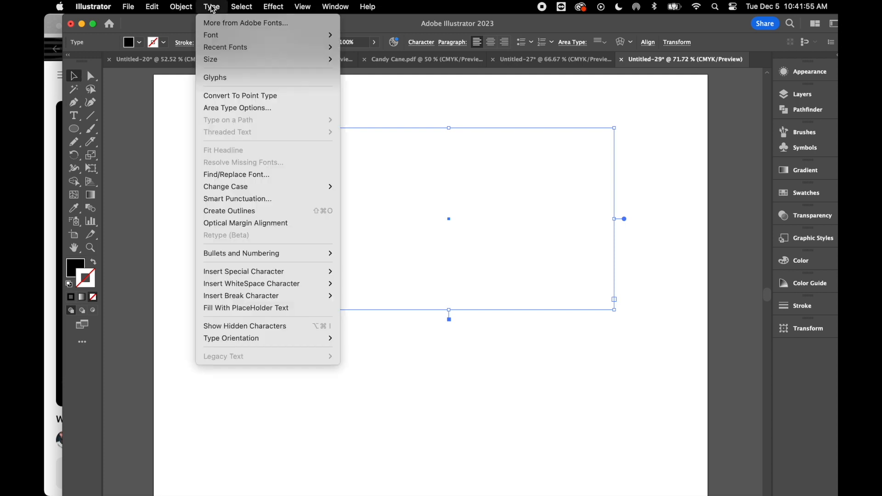
click(241, 211)
Step: Enlarge the outlined BATMAN lettering to nearly the artboard's full width and center it in the upper half
drag(325, 137, 612, 331)
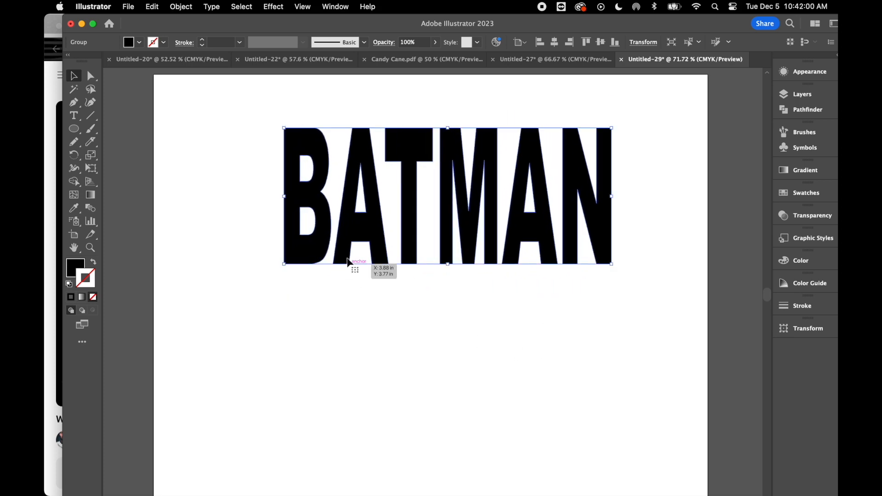
drag(285, 197, 176, 198)
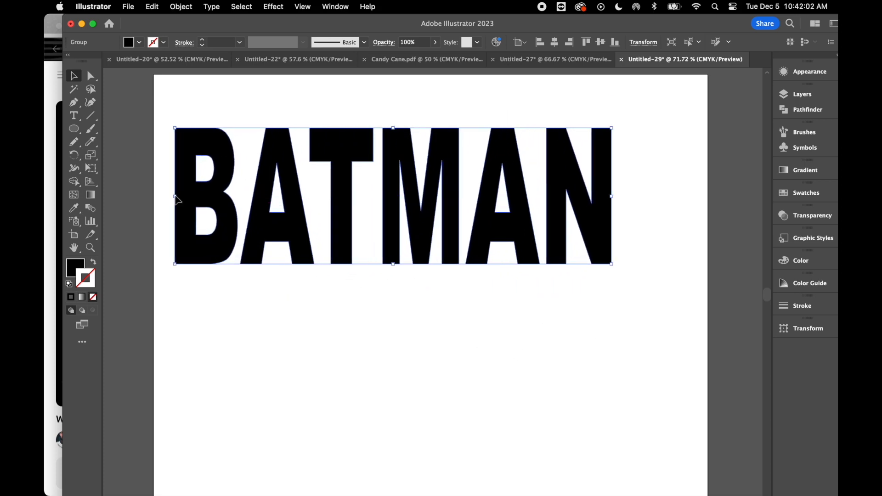
drag(613, 264, 669, 295)
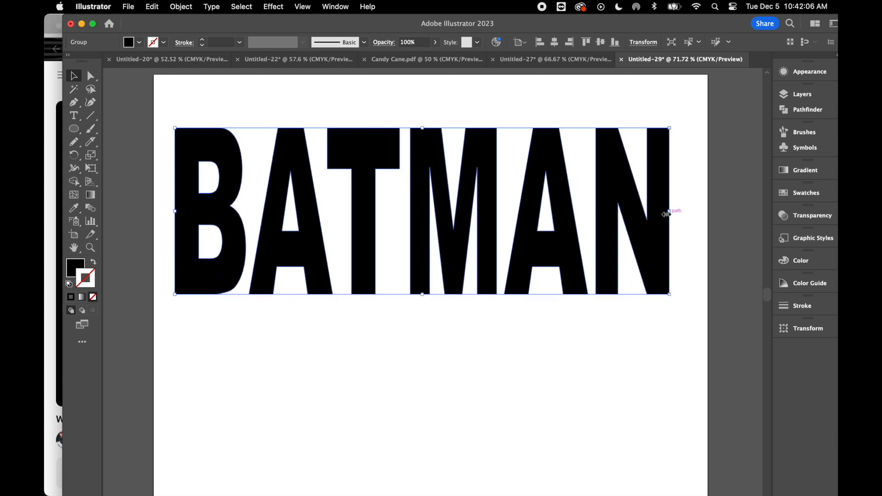
drag(365, 197, 374, 197)
Step: Lock the lettering's Layer 1, add a new Layer 2, and place it beneath Layer 1
click(802, 94)
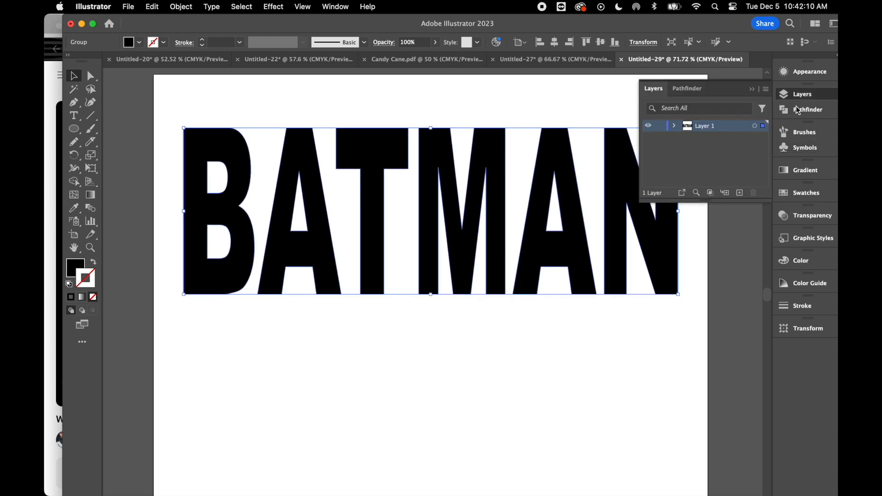
key(super+shift+a)
click(740, 193)
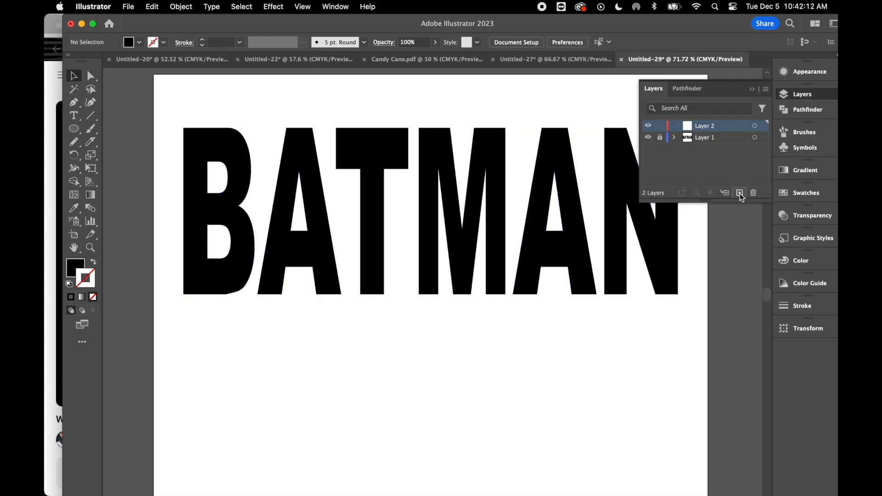
drag(718, 132, 718, 156)
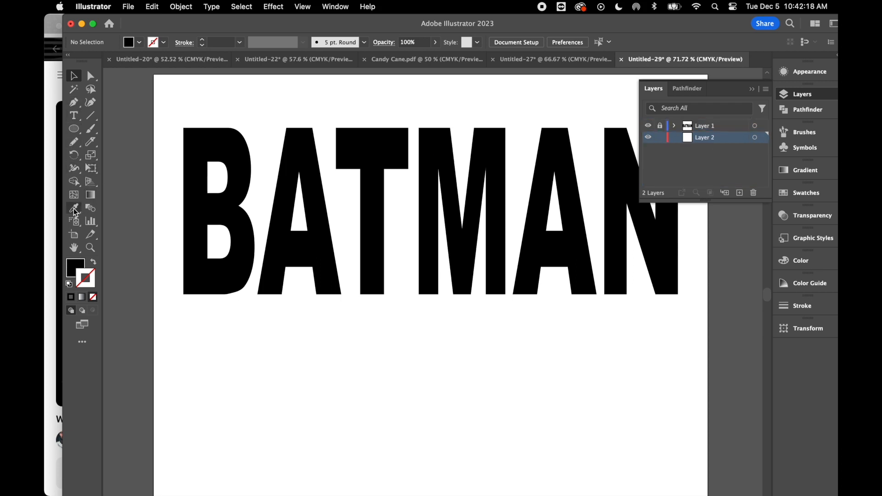
Step: Paint a single black Paintbrush dot below the second A as the vanishing point
click(90, 128)
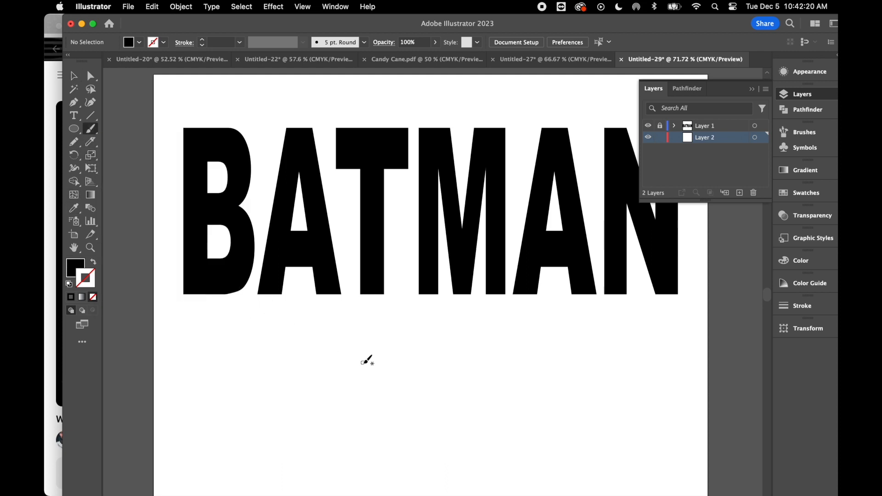
click(553, 426)
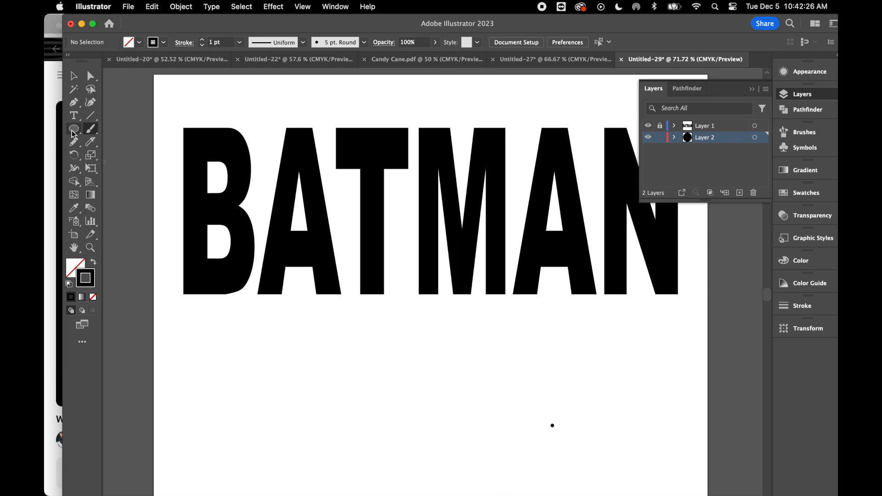
Step: Activate the Pen tool and set the fill color to the light orange swatch
click(72, 272)
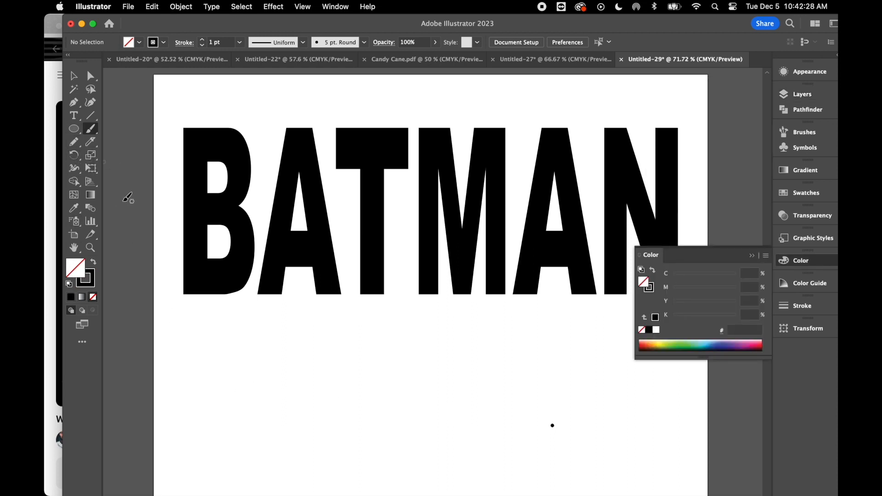
click(74, 103)
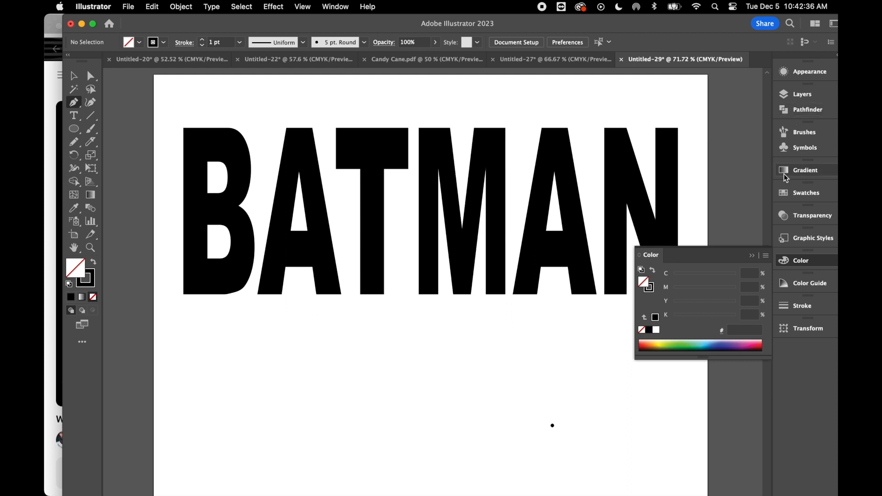
click(803, 173)
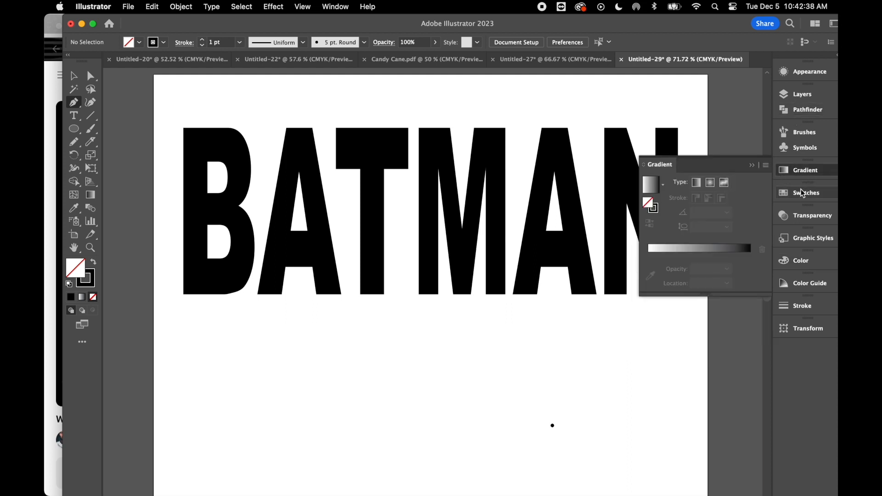
click(809, 193)
click(756, 223)
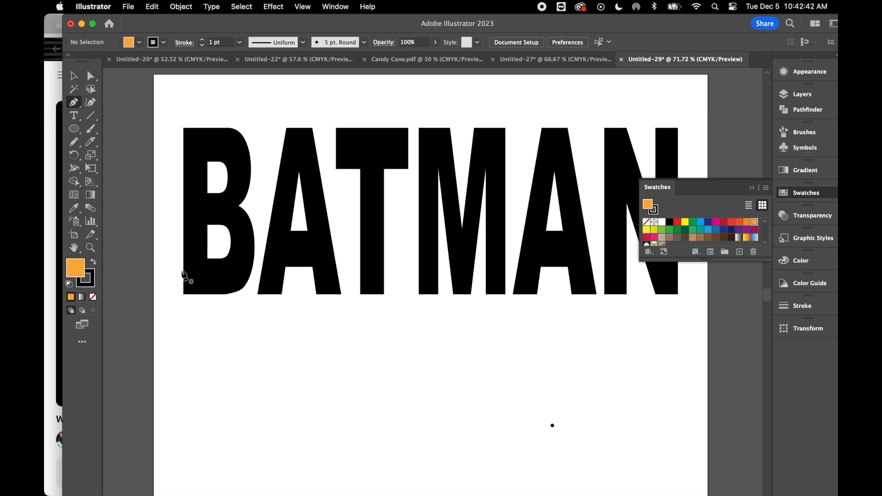
Step: Draw a closed Pen shape from the B's lower-left corner to the vanishing point, then its middle notch, closing behind the lower bowl
click(183, 294)
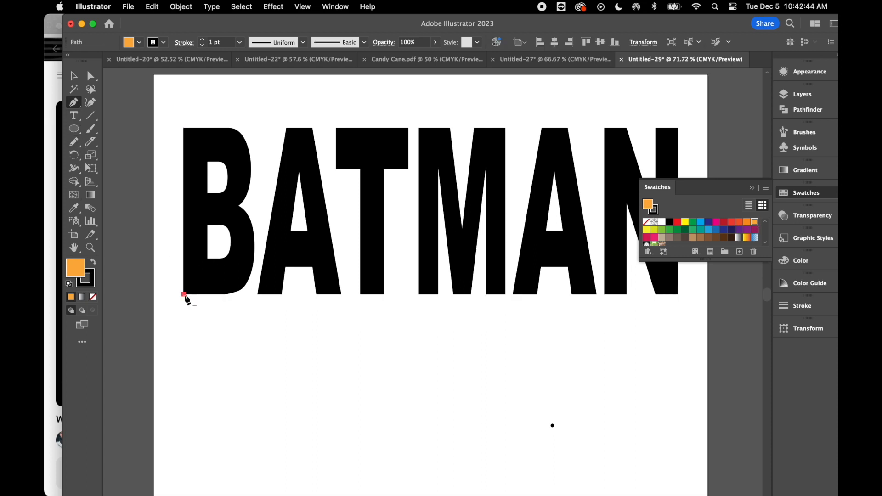
click(553, 426)
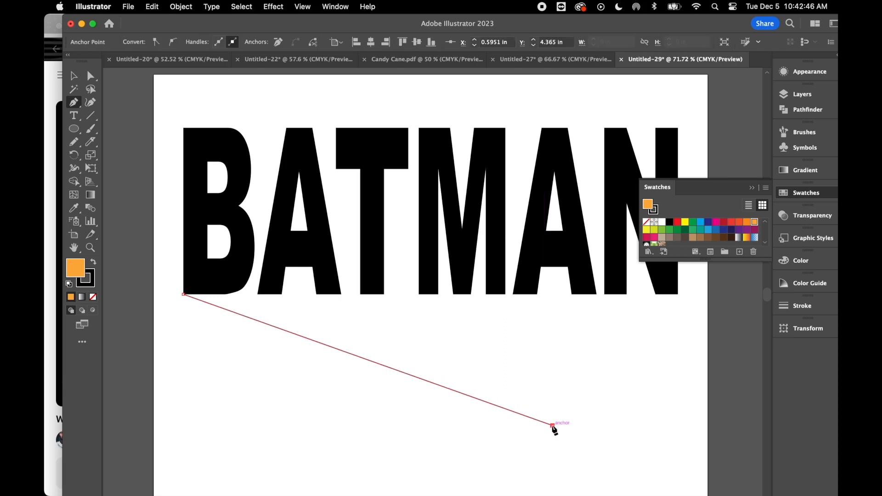
click(238, 205)
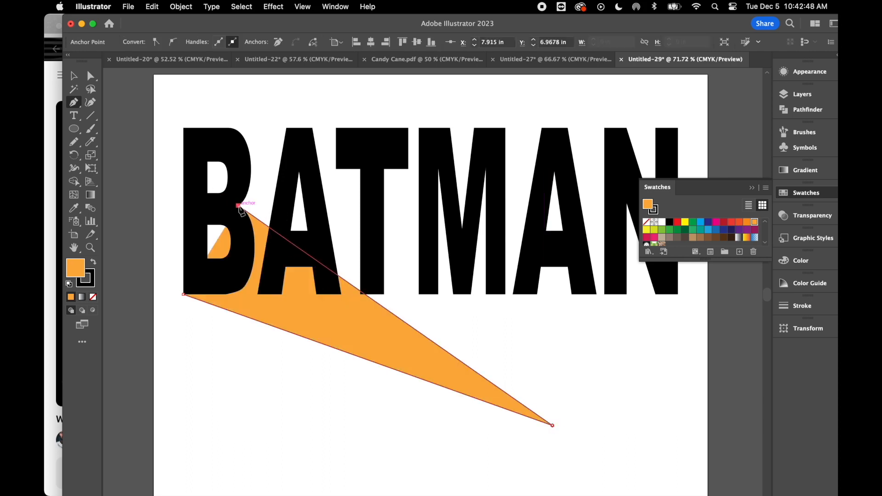
click(245, 235)
click(245, 272)
click(228, 286)
click(184, 295)
Step: Draw a closed Pen shape from the B's upper curve to the vanishing point and its middle notch, closing behind the upper bowl
click(237, 128)
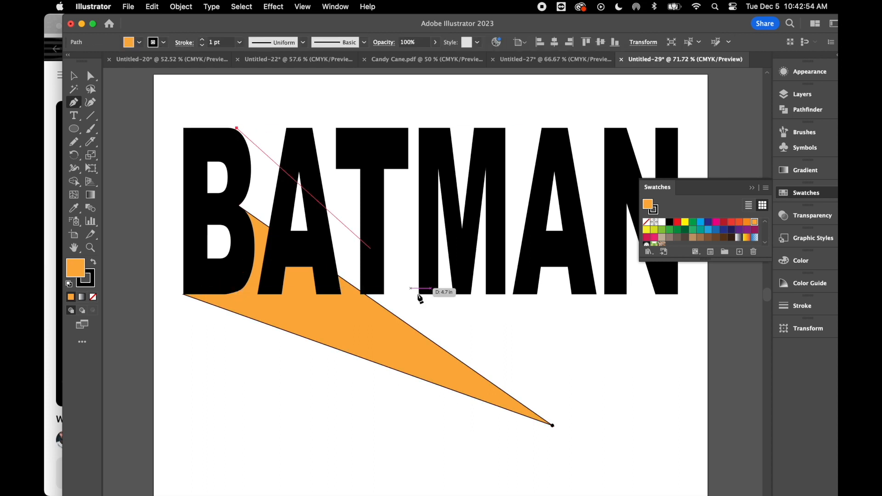
click(552, 425)
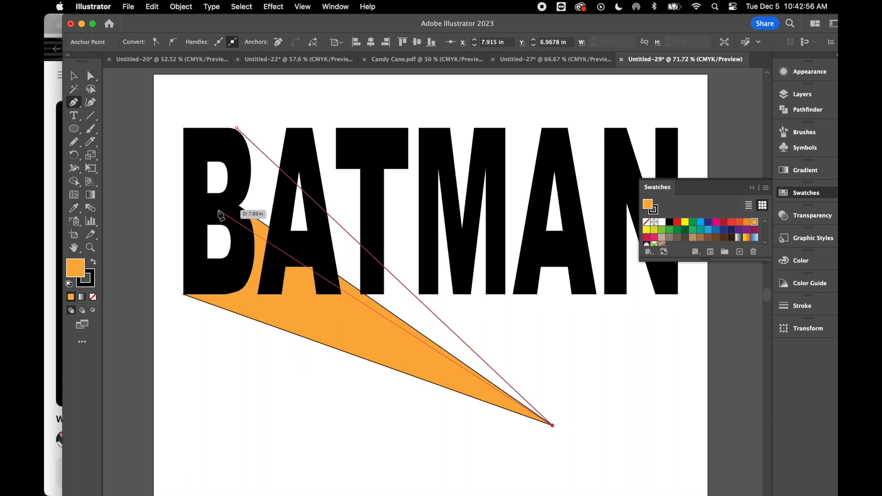
click(239, 206)
click(240, 162)
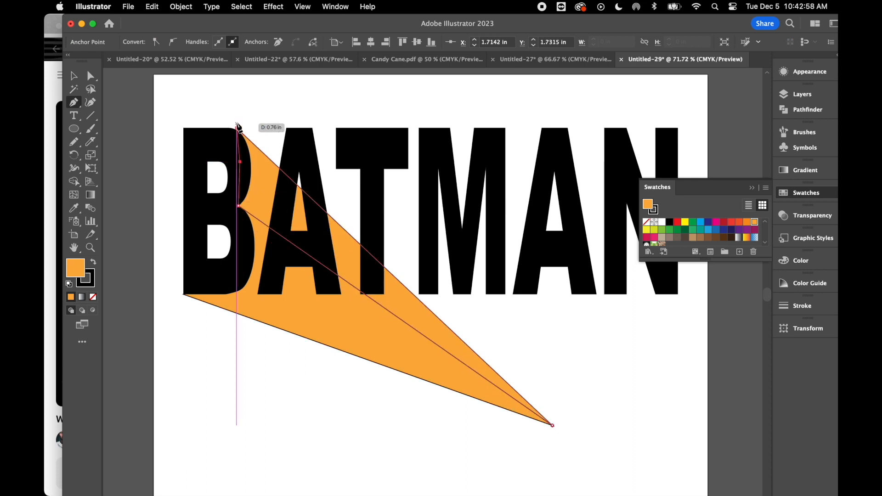
click(236, 129)
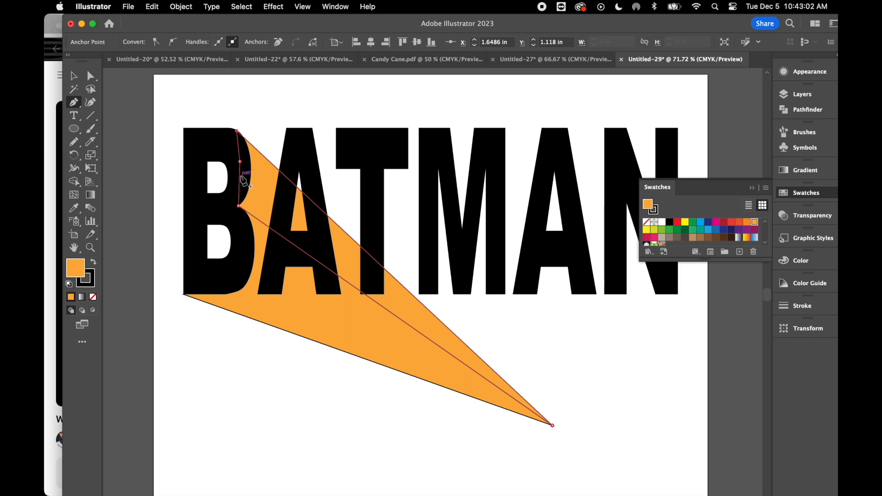
Step: Draw a closed four-sided orange shape filling the lower part of the B's upper counter, starting at the counter's upper-left corner
click(208, 162)
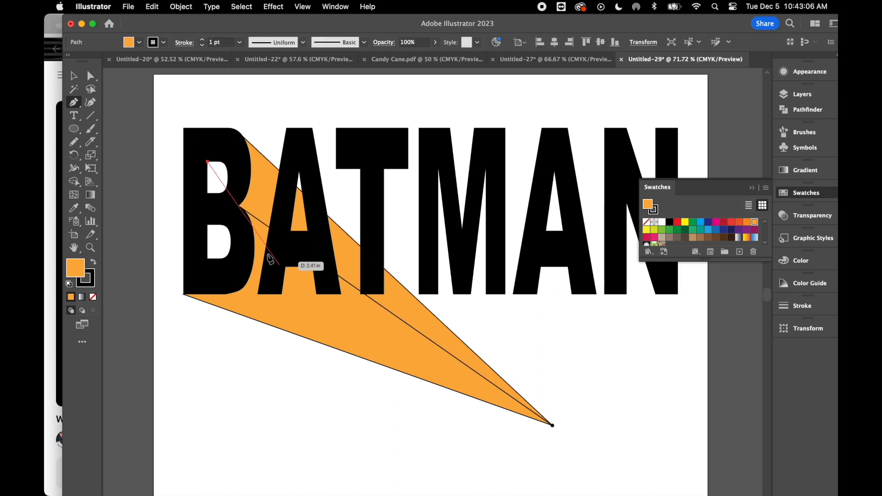
click(231, 180)
click(226, 206)
click(199, 196)
click(208, 162)
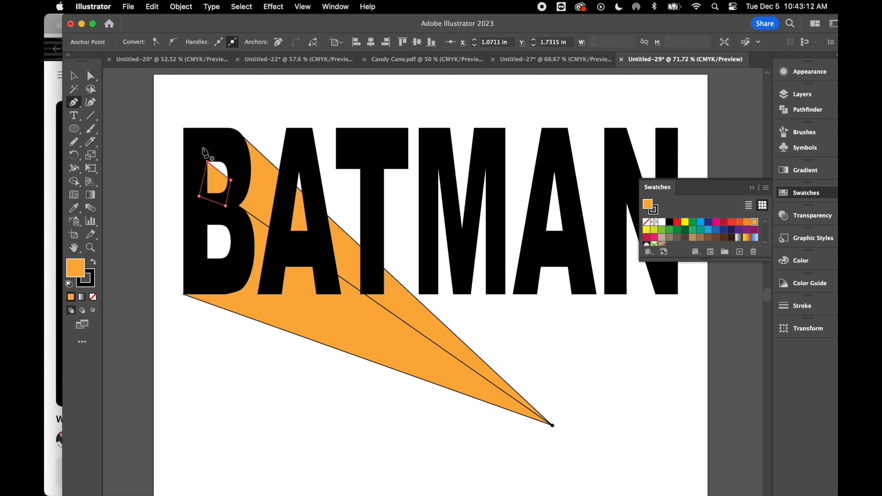
Step: Draw a second closed four-sided shape covering the remaining upper part of the B's upper counter
click(202, 147)
click(231, 150)
click(231, 181)
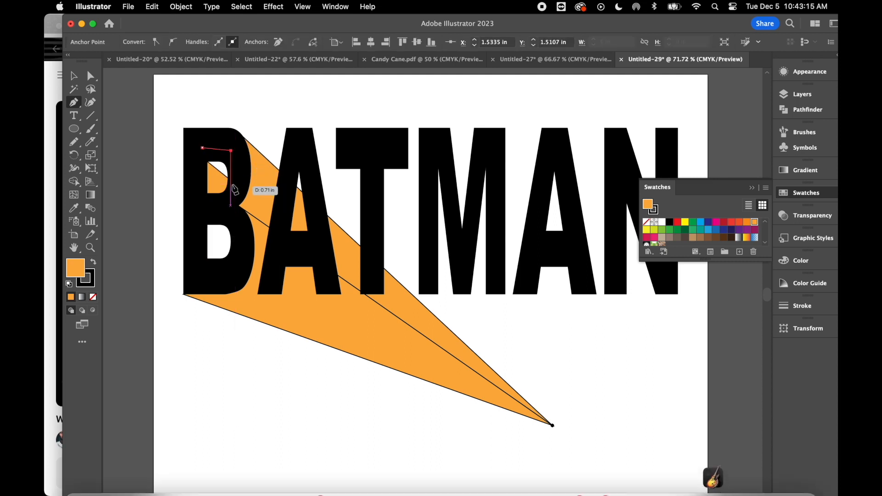
click(202, 159)
click(202, 148)
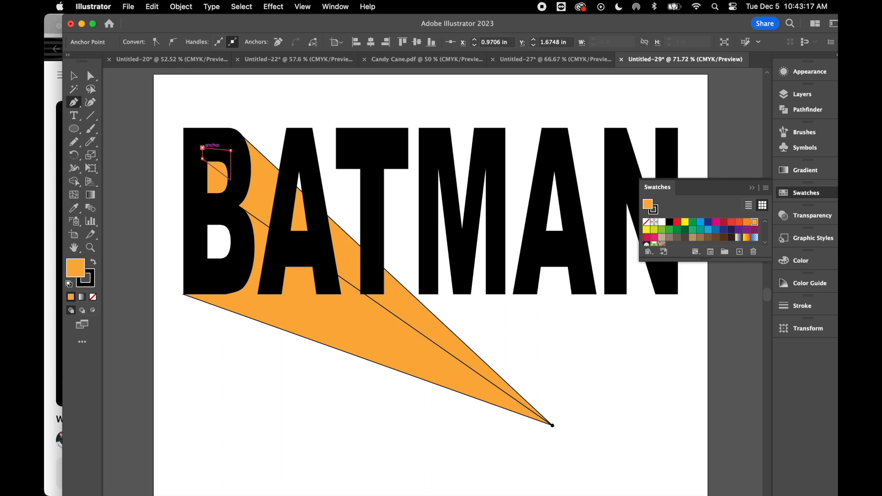
Step: Draw a closed four-sided orange shape filling the lower part of the B's lower counter
click(208, 226)
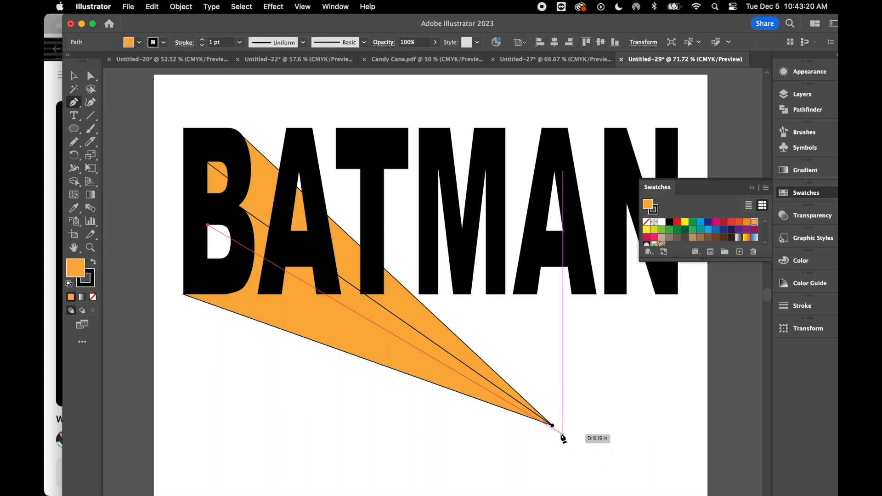
click(231, 238)
click(200, 273)
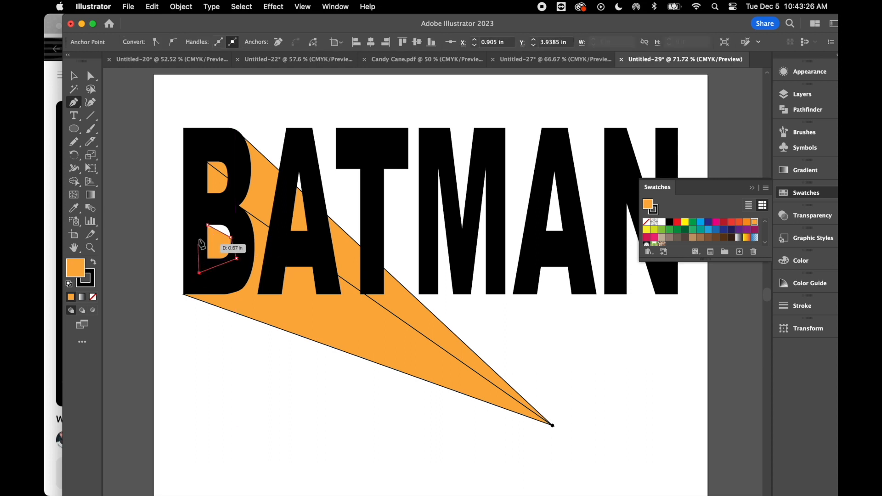
click(207, 226)
Step: Draw another closed shape covering the remaining upper part of the B's lower counter
click(202, 209)
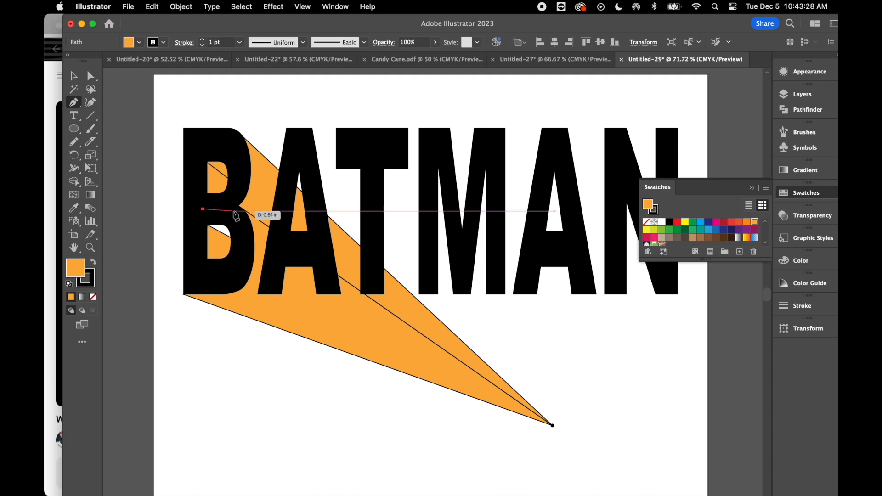
click(236, 216)
click(207, 225)
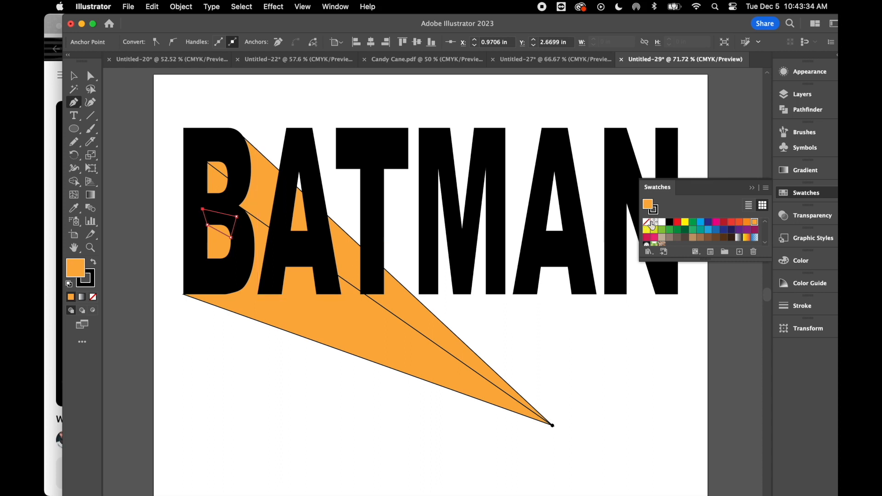
Step: Deselect the artwork, set the fill to purple, and draw a closed Pen shape from the base of the first A's left leg to the vanishing point
click(73, 76)
click(256, 384)
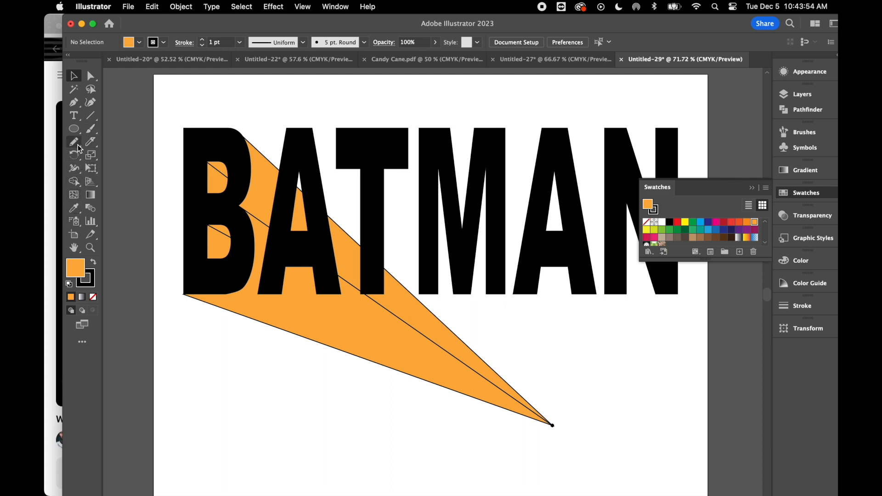
click(73, 102)
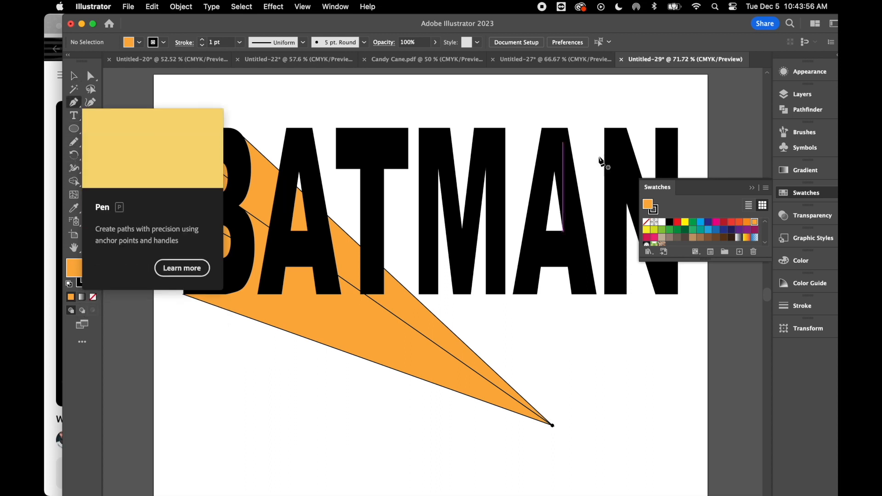
click(746, 231)
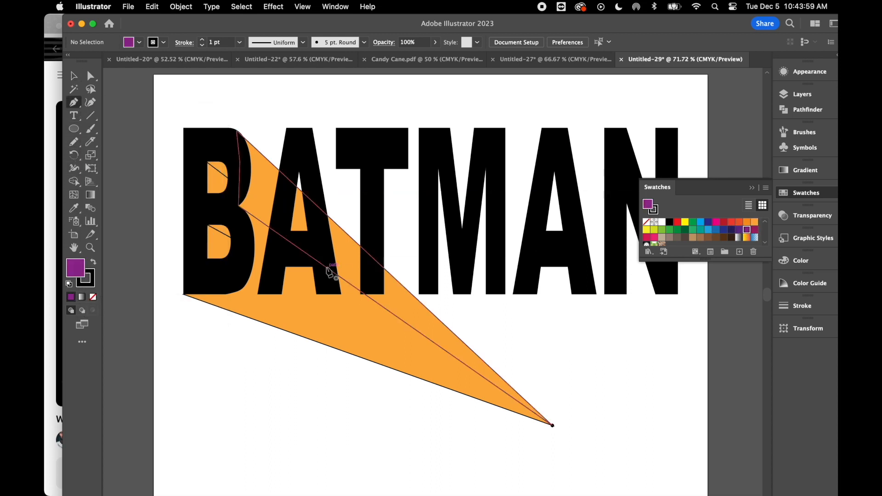
click(258, 295)
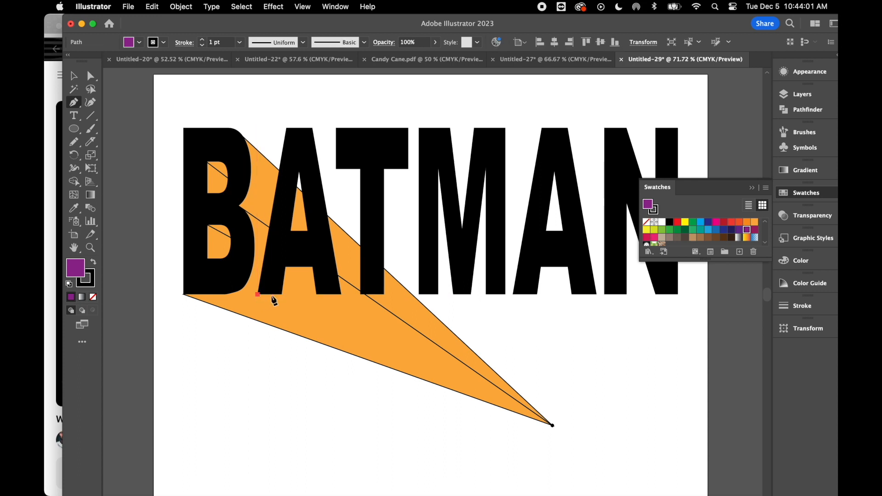
click(553, 426)
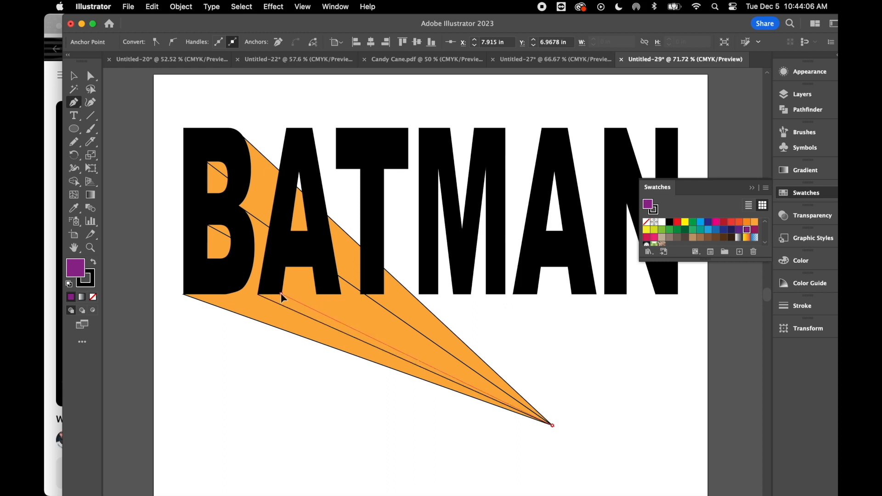
click(281, 295)
click(258, 295)
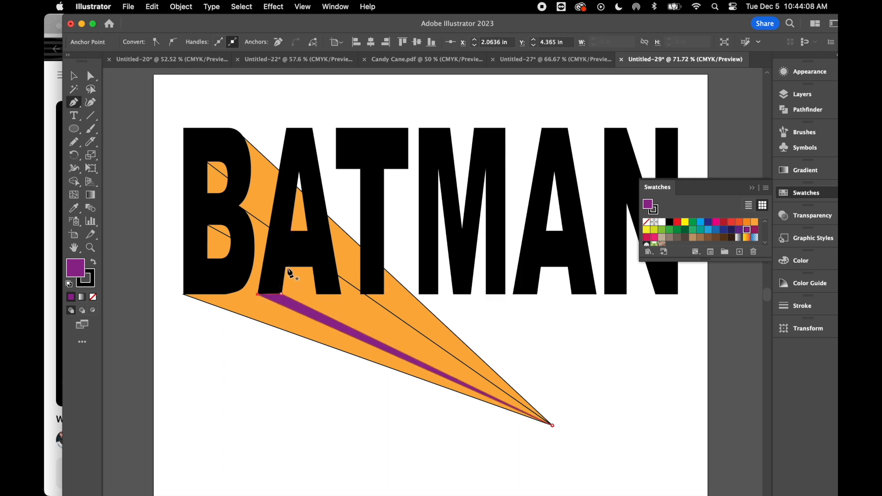
Step: Draw a purple triangular shape from the base of the first A's right leg to the vanishing point
click(316, 294)
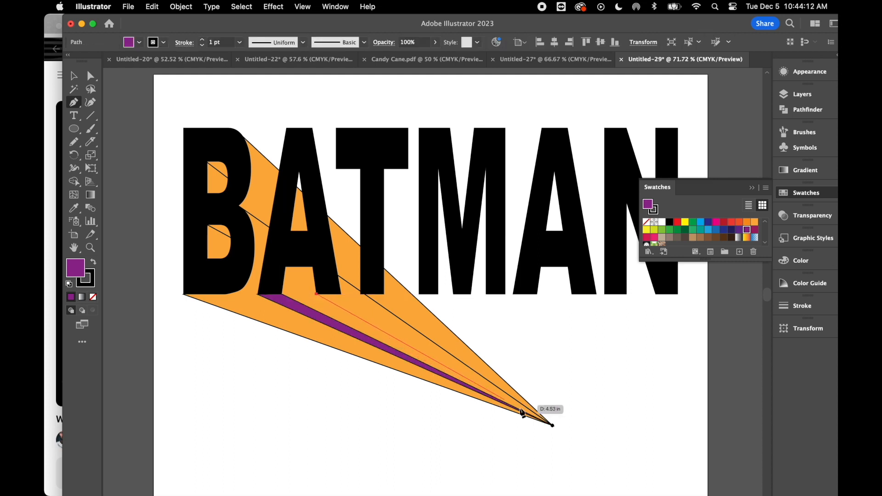
click(553, 425)
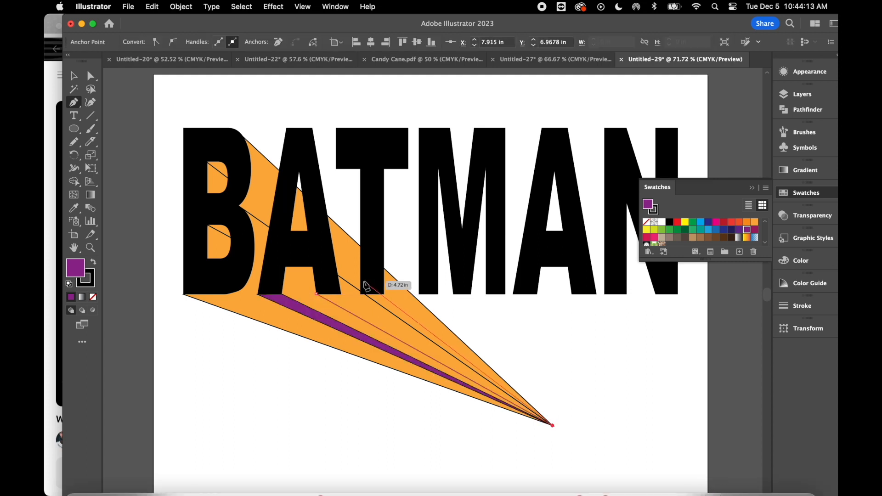
click(342, 295)
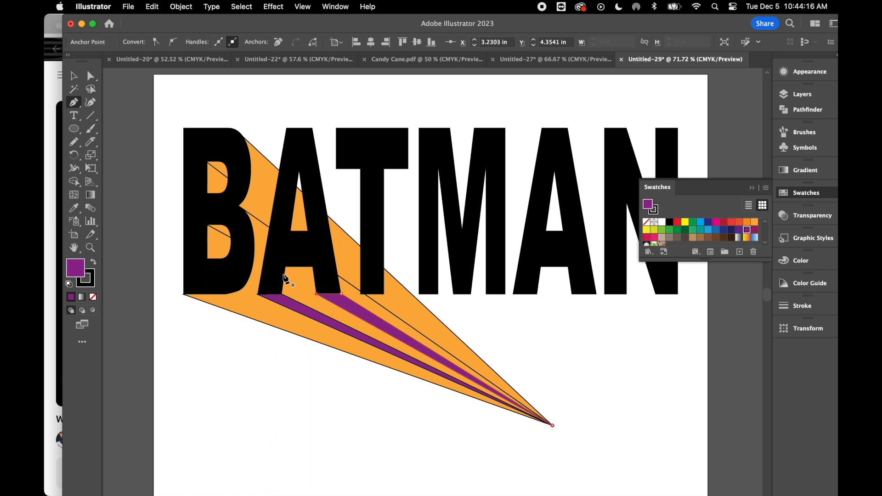
Step: Draw a closed purple shape filling the gap between the first A's legs, running from below the crossbar to the vanishing point
click(286, 266)
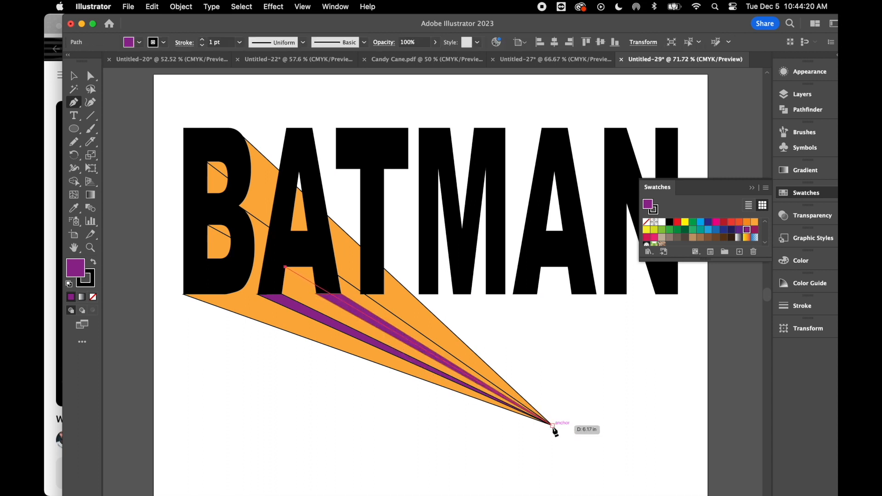
click(316, 287)
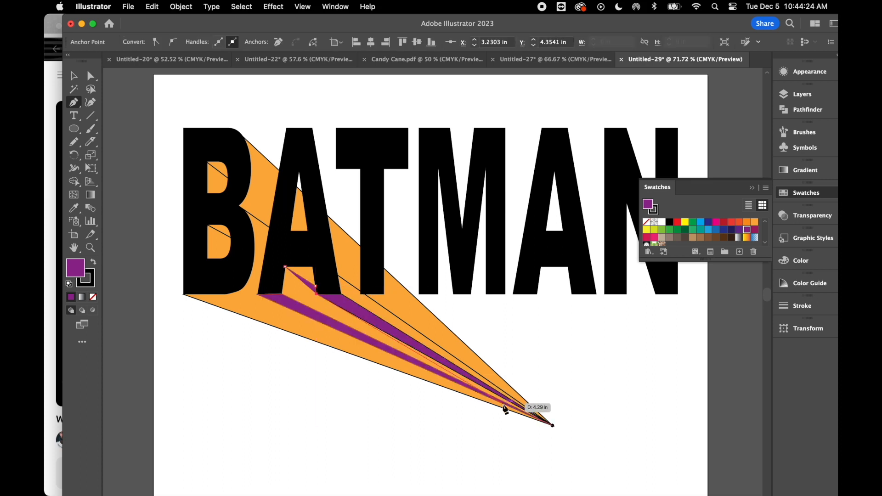
click(553, 425)
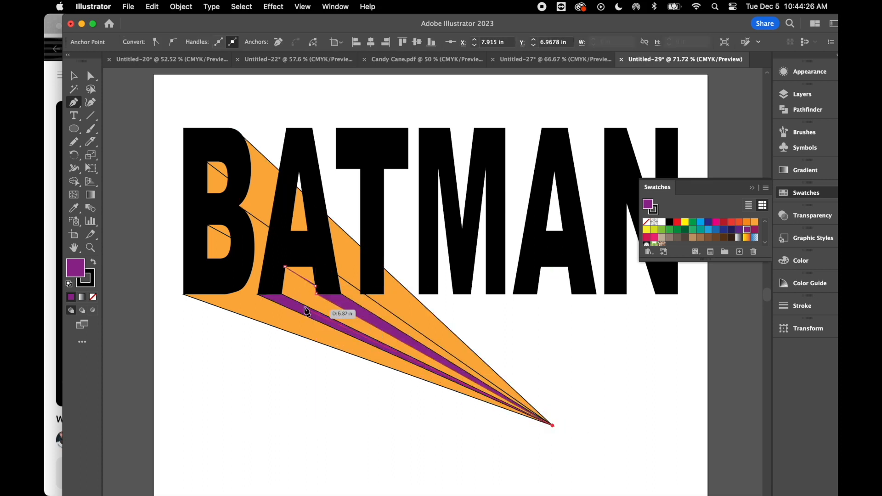
click(281, 293)
click(285, 267)
Step: Draw a purple triangle covering the remaining gap directly under the first A's crossbar
click(312, 258)
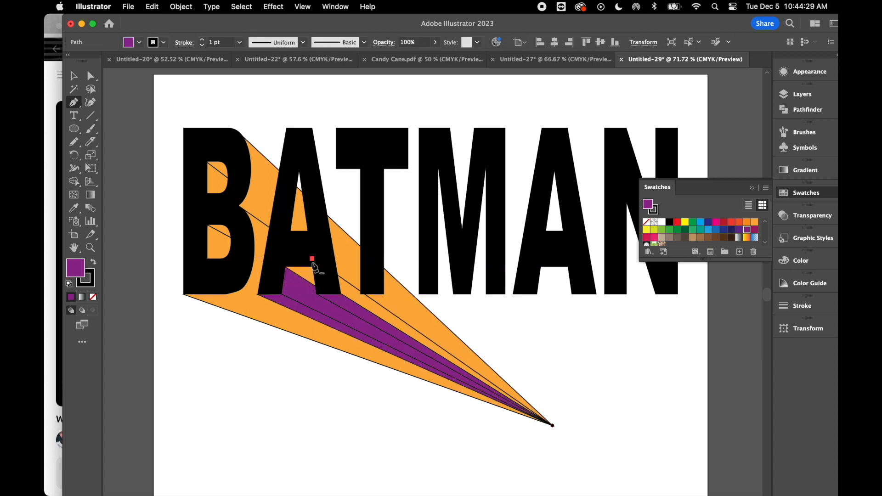
click(316, 286)
click(286, 267)
click(312, 259)
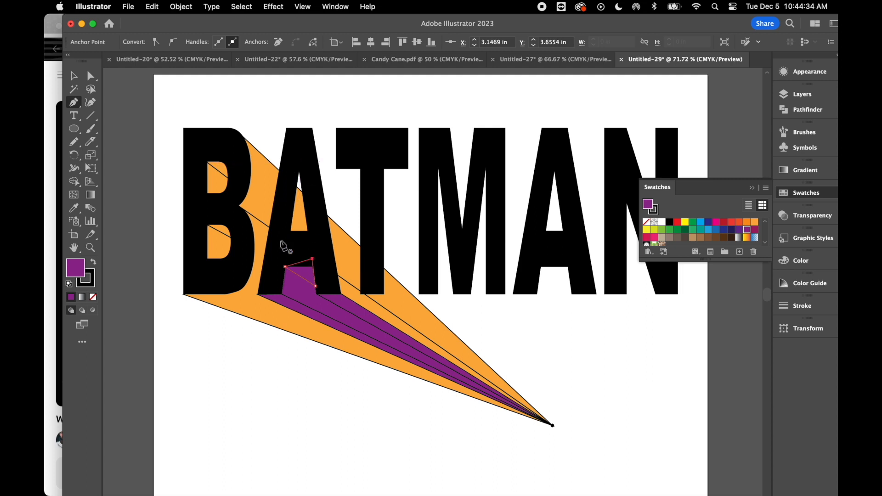
Step: Draw a closed four-sided purple shape filling the first A's counter
click(296, 164)
click(285, 236)
click(315, 238)
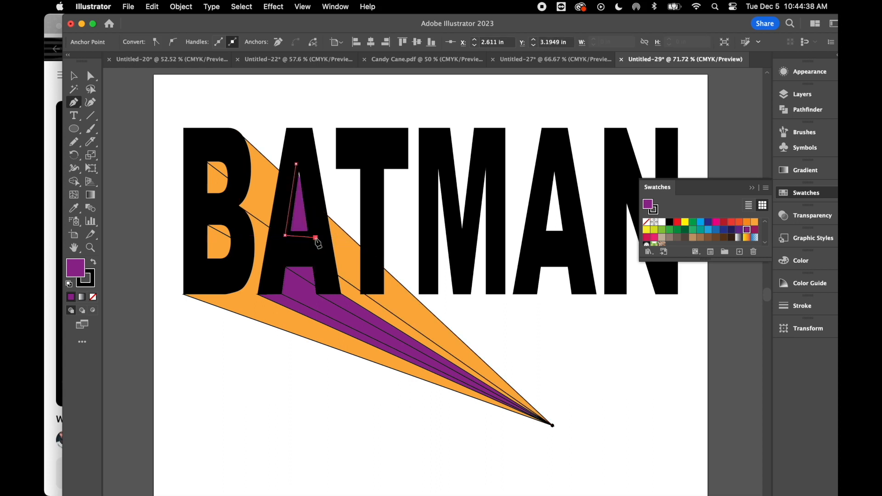
click(303, 159)
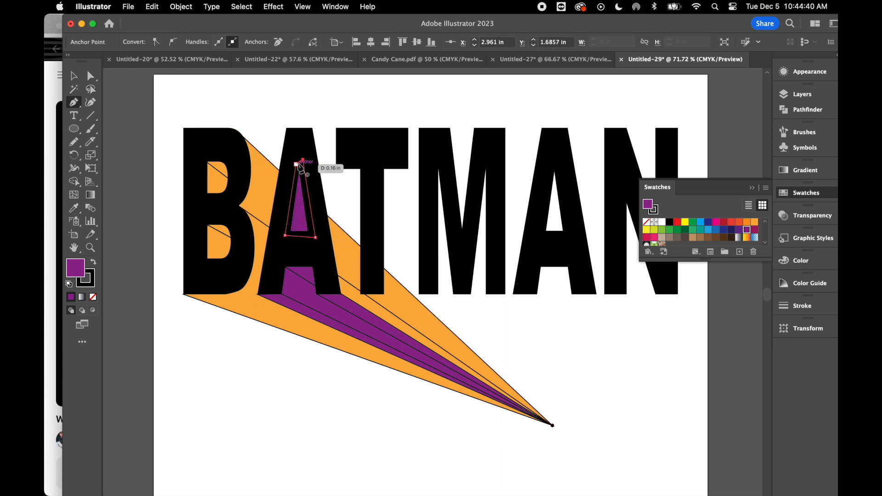
click(297, 164)
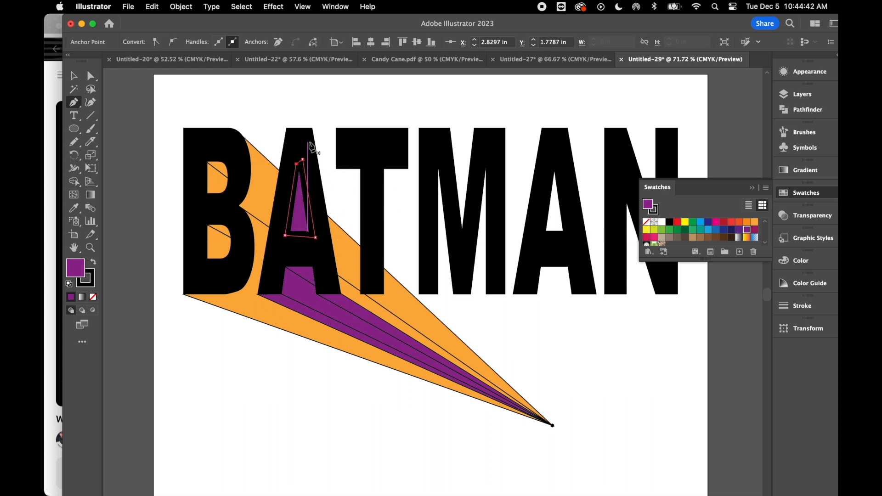
Step: Draw a closed purple shape from the first A's outer right edge to the vanishing point, then deselect it
click(312, 128)
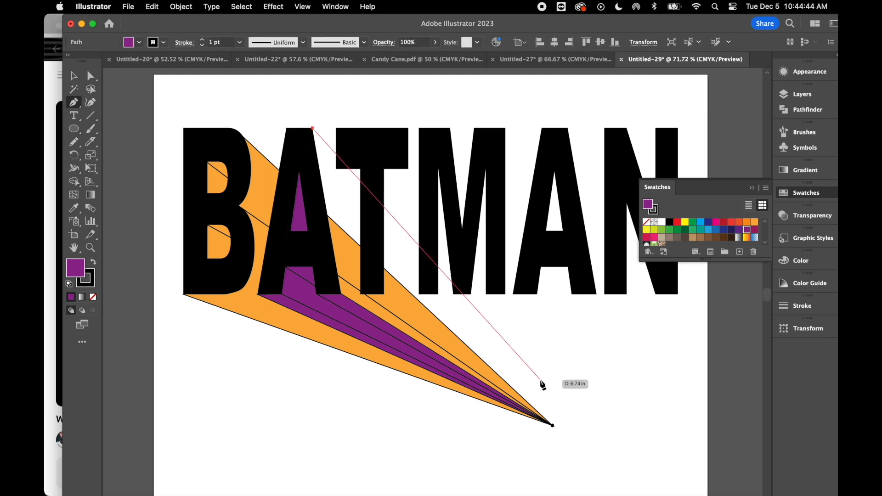
click(553, 425)
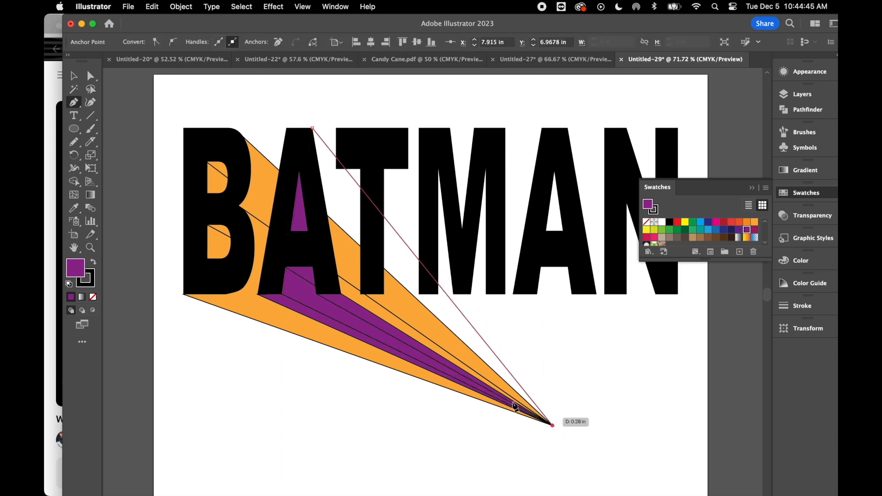
click(342, 293)
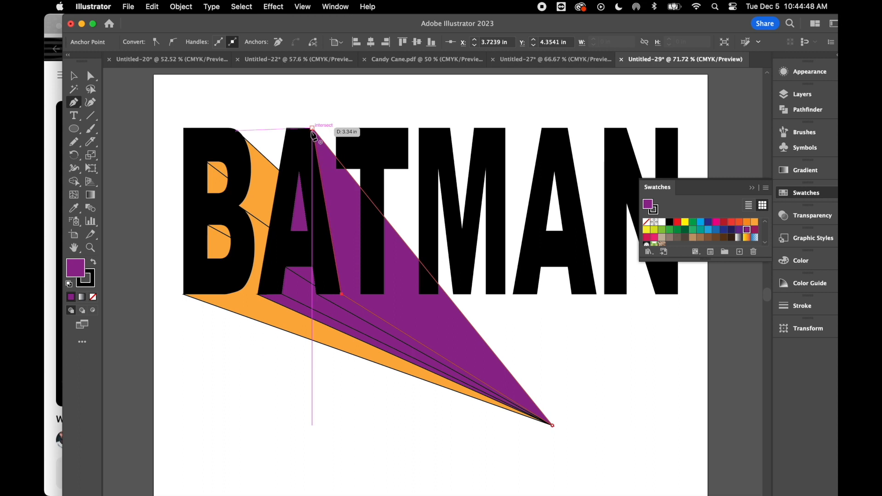
click(313, 128)
click(74, 75)
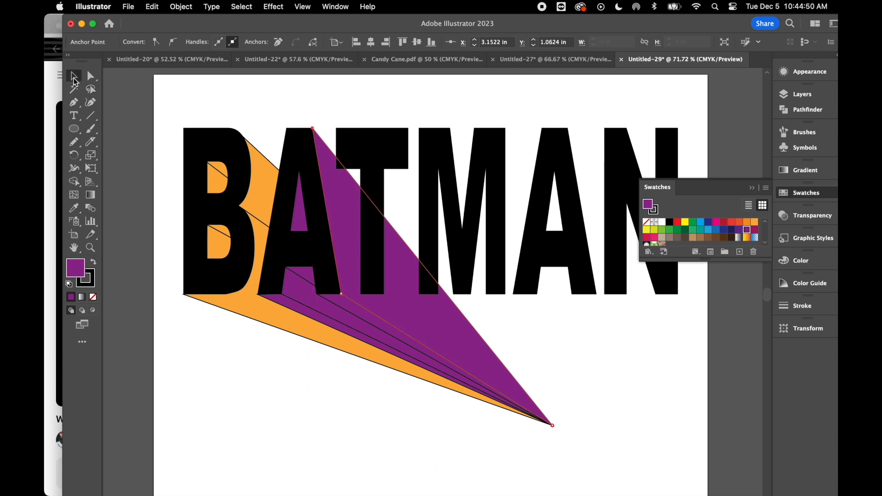
click(591, 367)
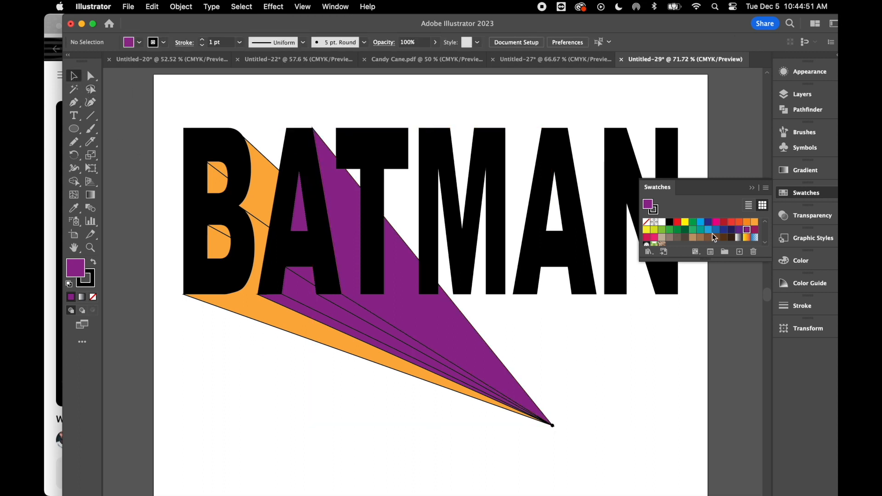
Step: Set the fill to orange and draw a Pen shape from the underside of the T's left arm to the vanishing point
click(755, 223)
click(75, 104)
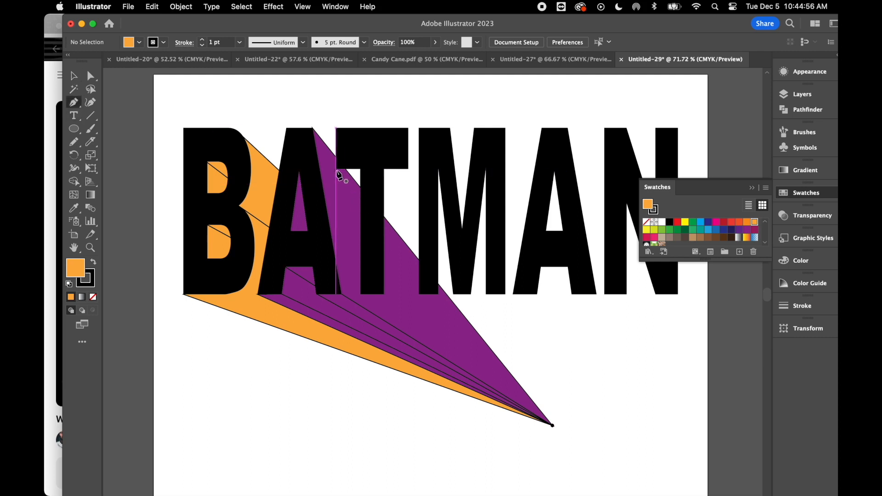
click(337, 170)
click(553, 426)
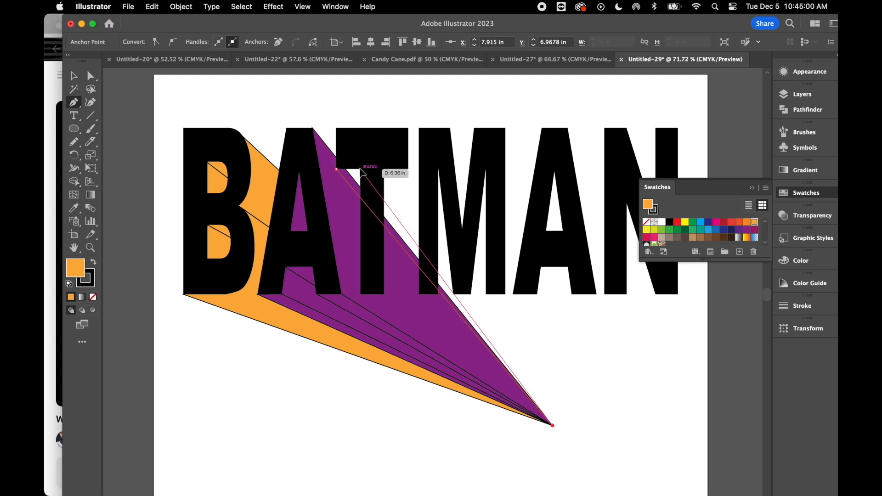
click(361, 170)
Step: Draw an orange triangular shape from the base of the T's stem to the vanishing point
click(359, 294)
click(552, 426)
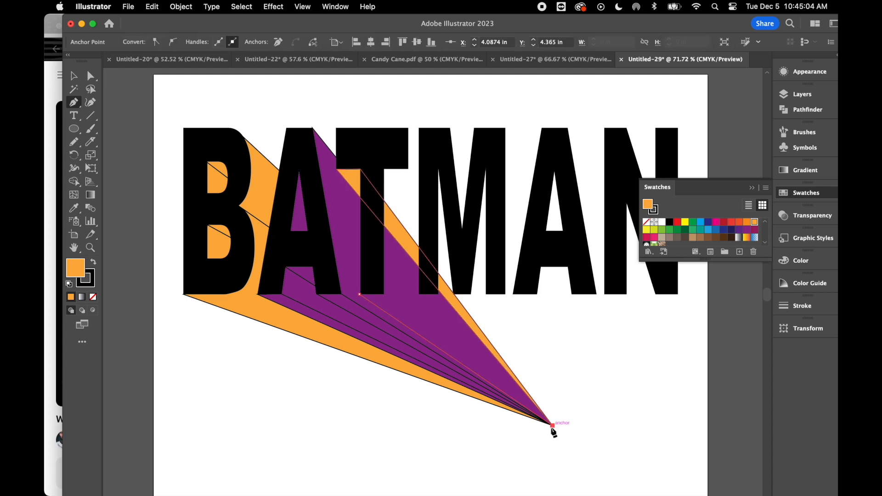
click(385, 294)
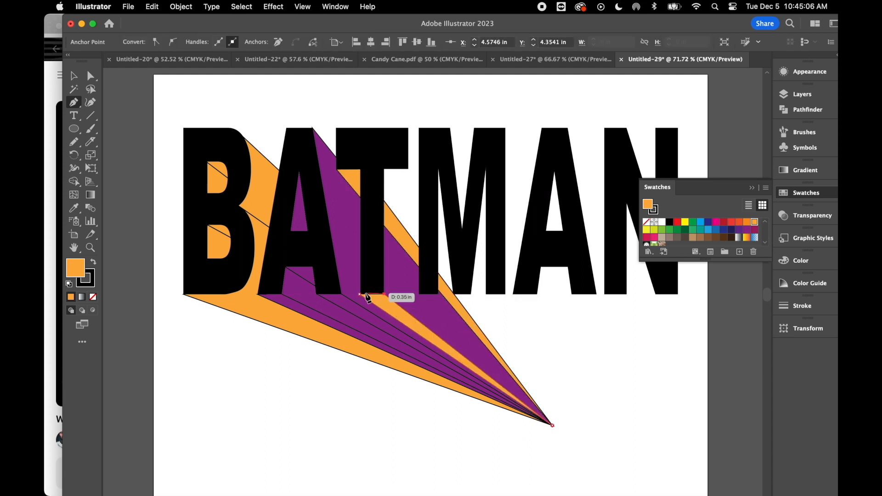
Step: Draw a closed orange shape from the right edge of the T's stem to the vanishing point
click(385, 169)
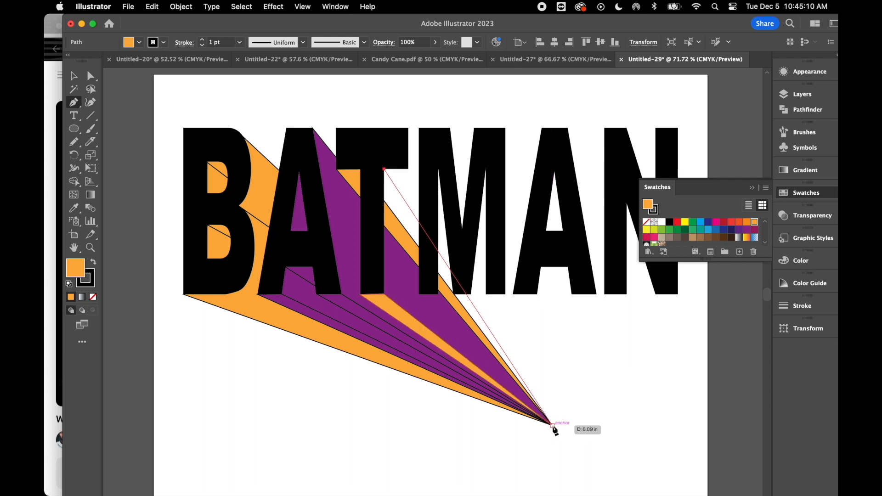
click(553, 426)
click(384, 294)
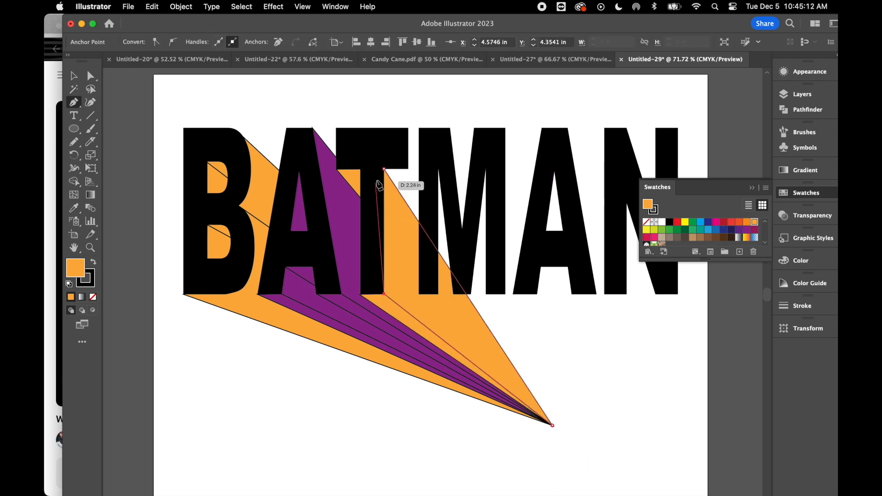
click(384, 169)
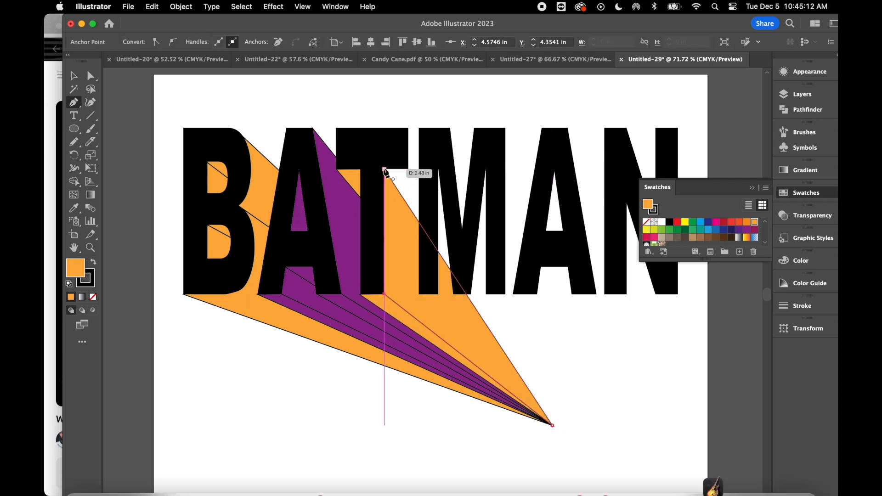
Step: Draw a closed orange shape from the underside of the T's right arm to the vanishing point
click(409, 170)
click(553, 426)
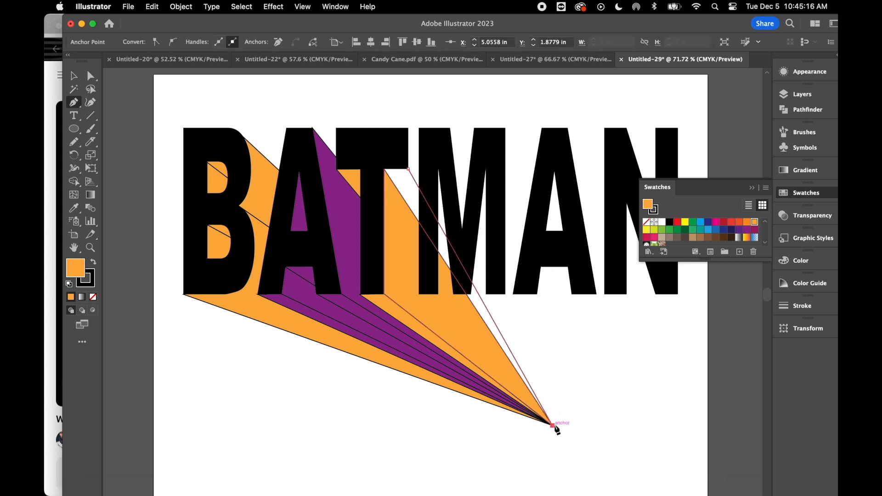
click(384, 169)
click(408, 169)
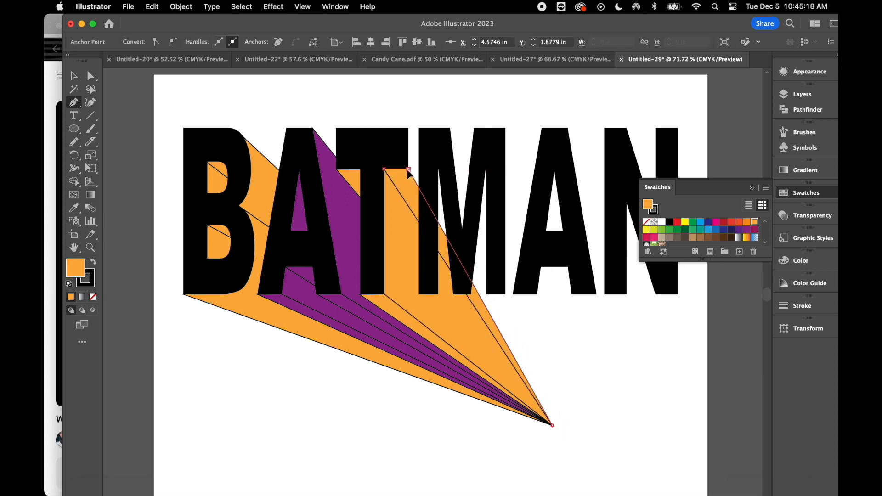
Step: Draw an orange shape from the end of the T's right arm to the vanishing point and deselect it
click(408, 128)
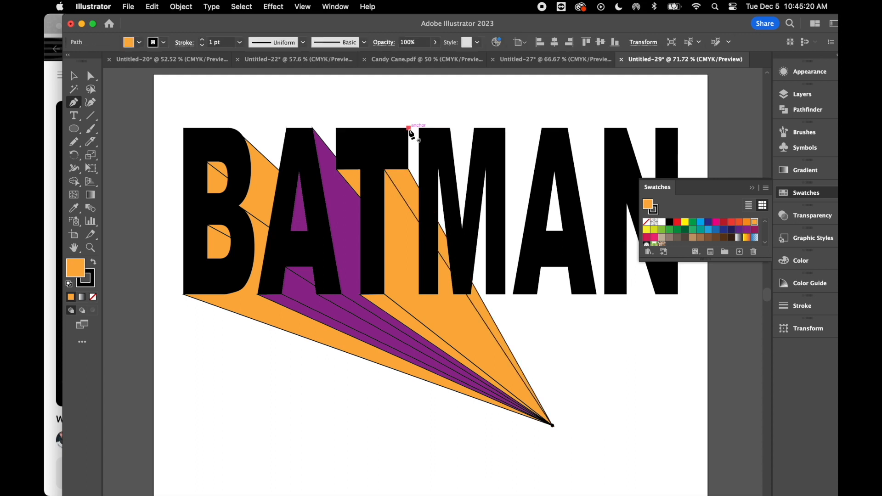
click(553, 426)
click(409, 169)
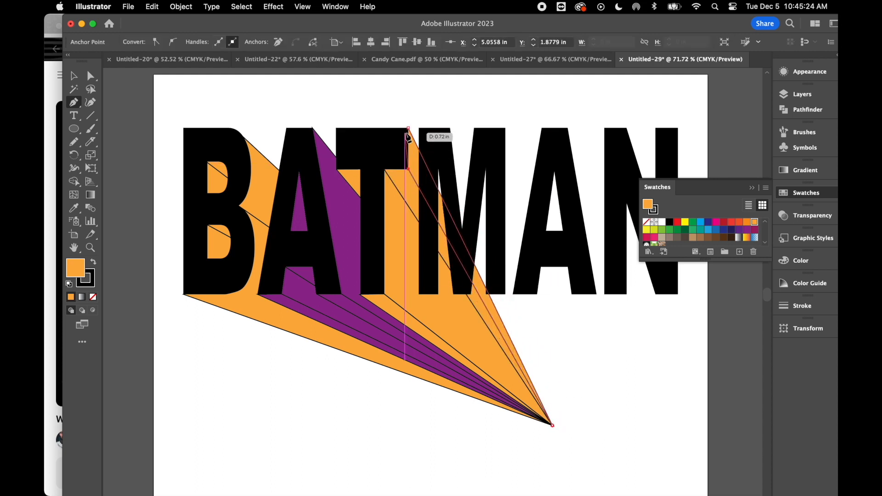
key(v)
click(606, 336)
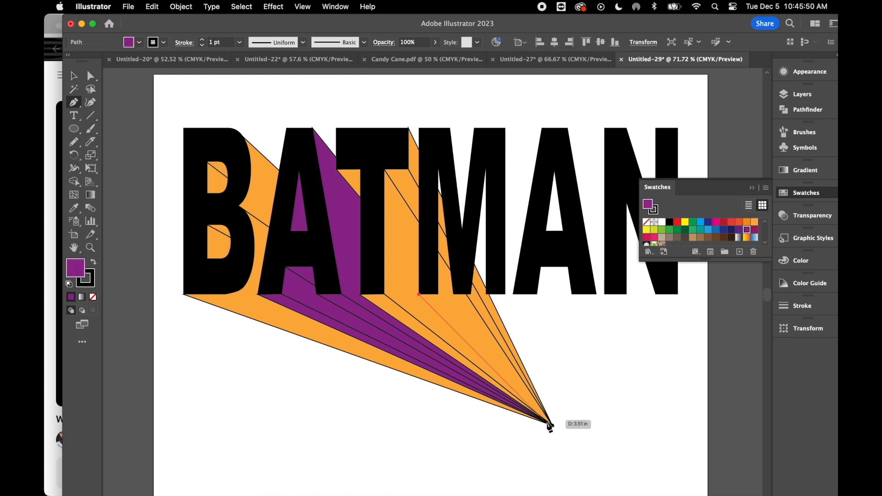
Step: Draw a purple shape from the inner edge of the M's right stem to the vanishing point
click(486, 168)
click(486, 294)
click(553, 426)
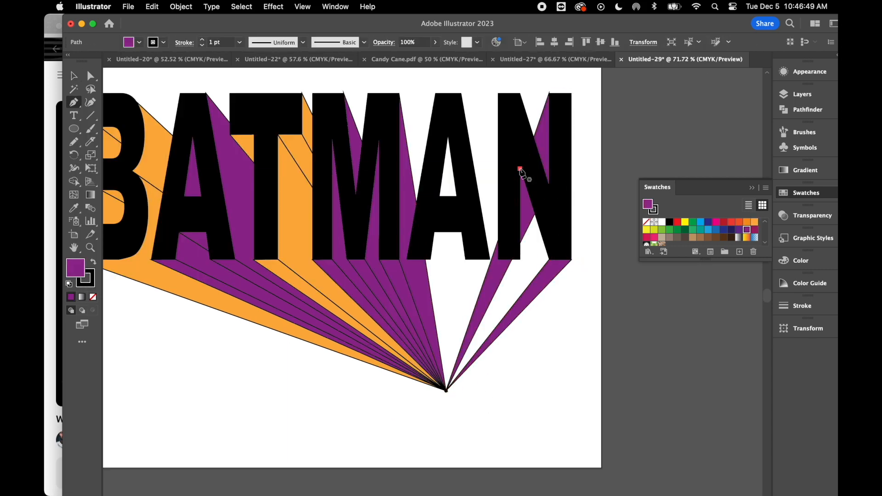
Step: Finish the N's purple shape, draw orange shapes from the second A's edges to the vanishing point, and deselect
click(499, 260)
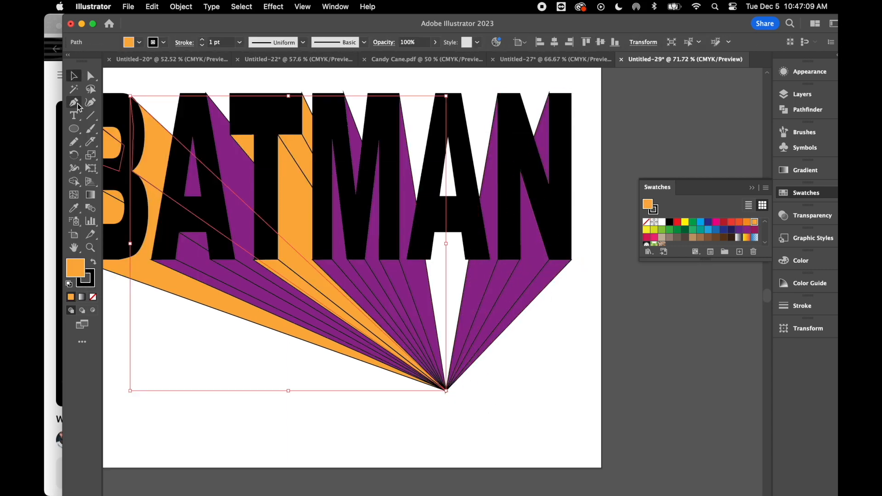
click(462, 231)
click(446, 391)
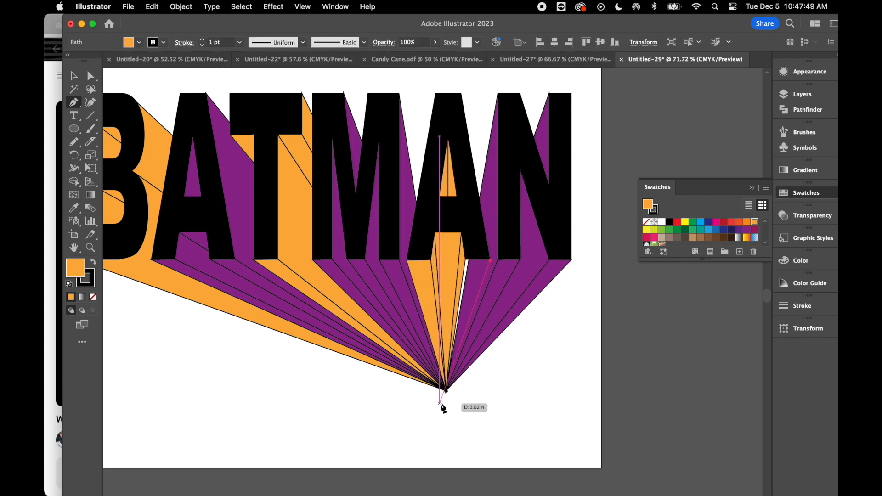
key(v)
click(478, 298)
click(295, 361)
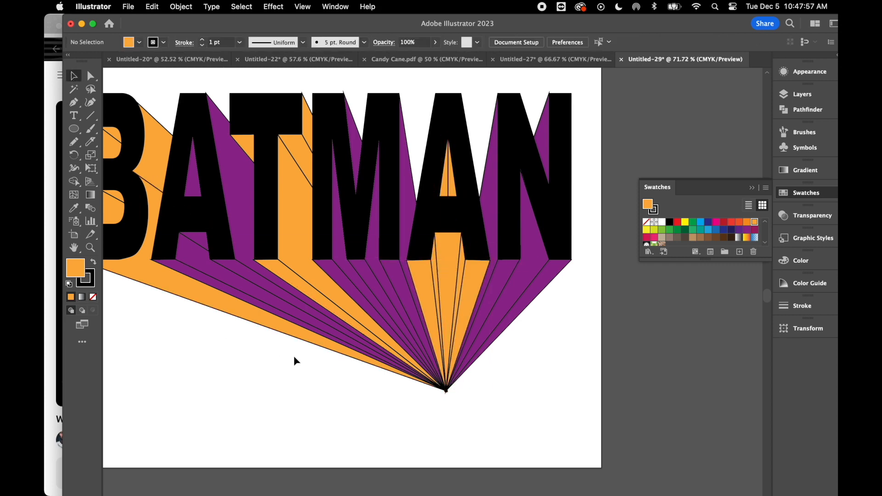
Step: Recolor the shapes under the first A's crossbar and feet with the darker purple swatch
scroll(305, 360, left, 3)
scroll(305, 359, down, 1)
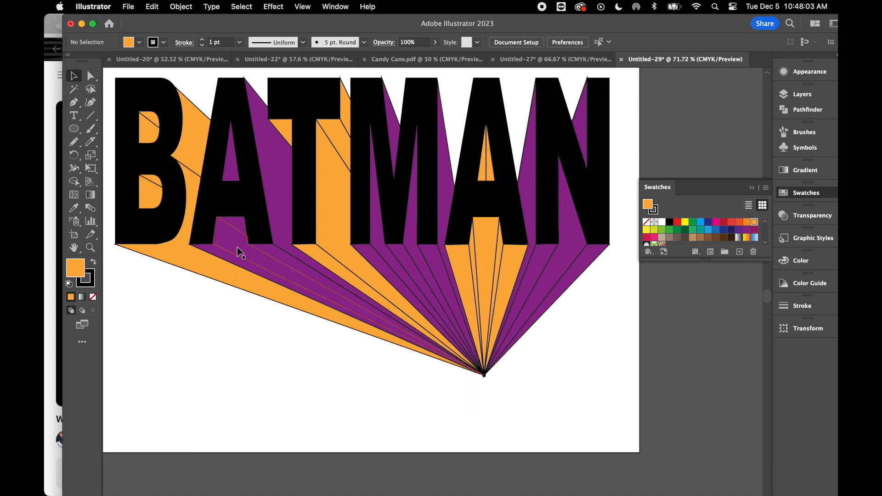
click(239, 226)
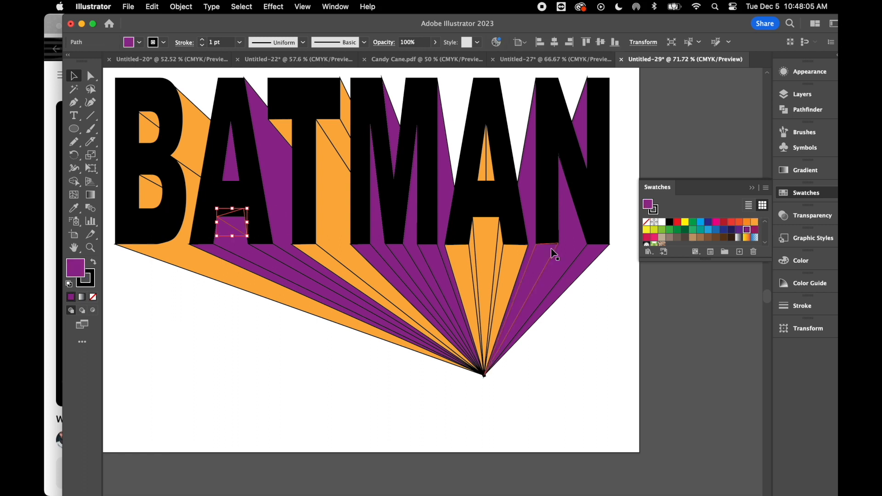
click(742, 229)
click(218, 262)
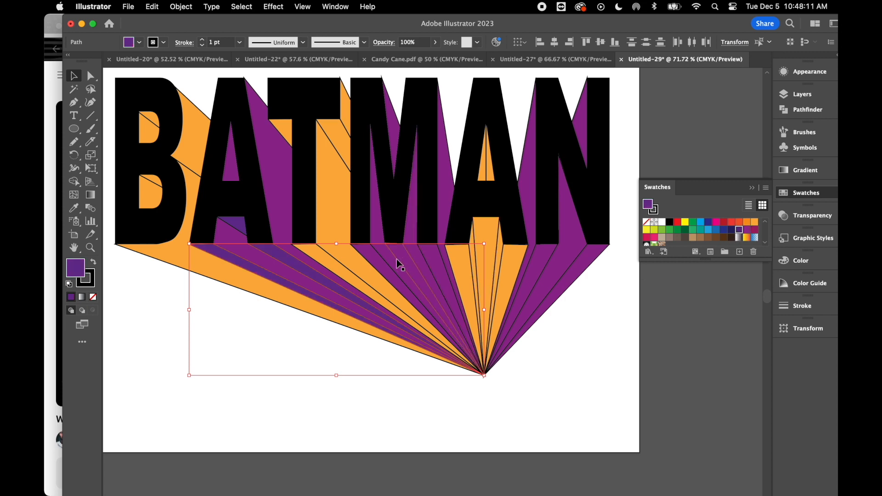
Step: Fill the shapes running from the undersides of the M and N with the same darker purple and deselect
click(414, 263)
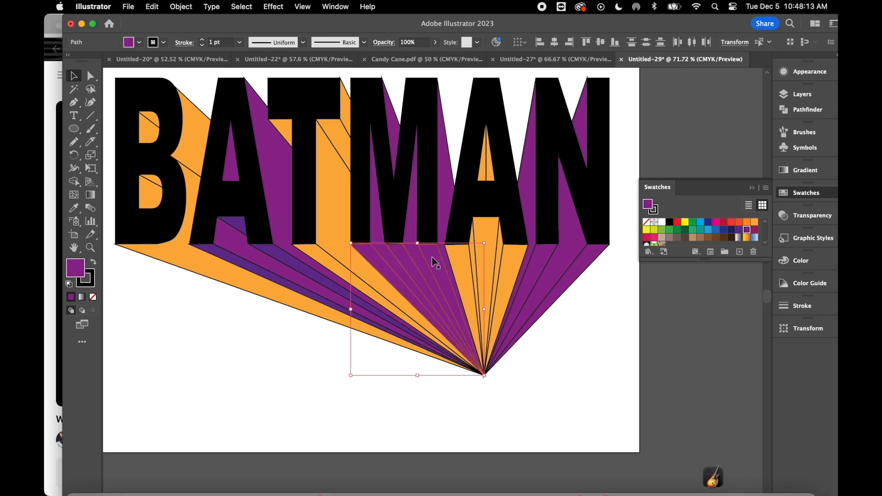
click(740, 231)
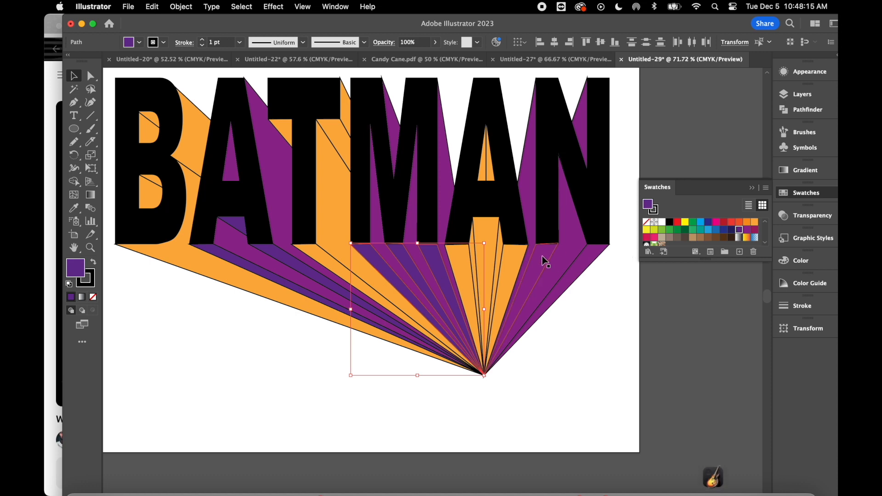
click(547, 260)
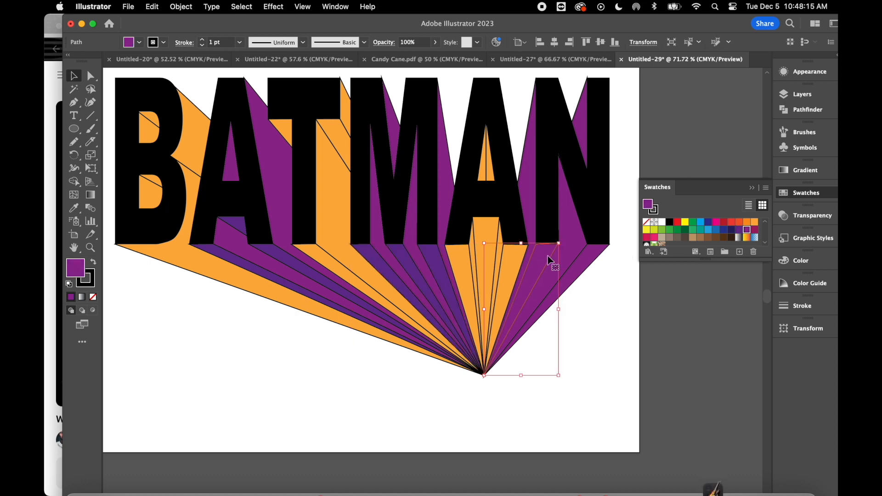
click(659, 305)
Step: Recolor the underside shapes of the second A, the T and the B's counters with the darker orange swatch
click(486, 235)
click(747, 222)
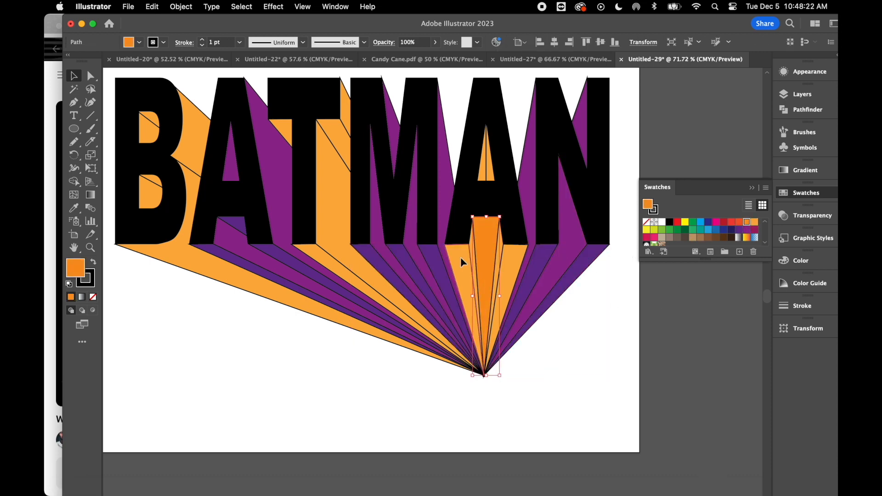
click(514, 259)
click(746, 222)
click(344, 142)
click(747, 222)
click(152, 117)
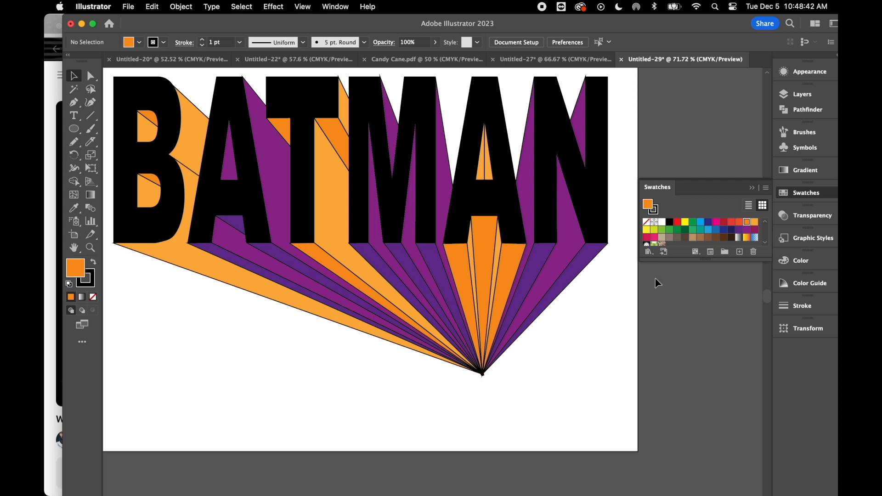
Step: Give the B's lower extrusion a linear orange-to-black gradient, removing the white stop and placing the orange stop at 30.3075%
click(202, 265)
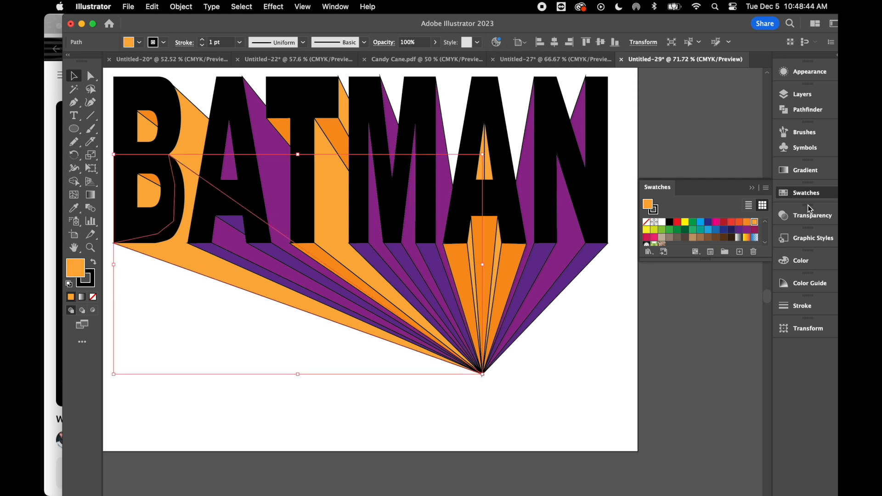
click(804, 173)
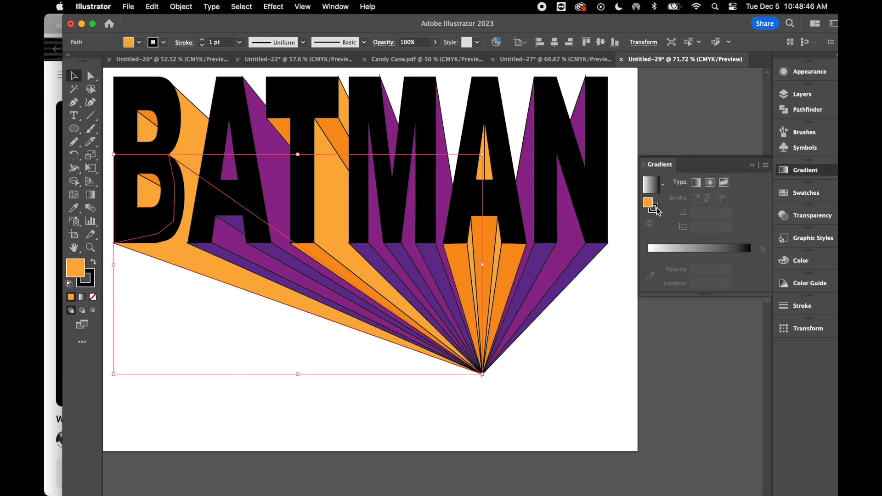
click(688, 249)
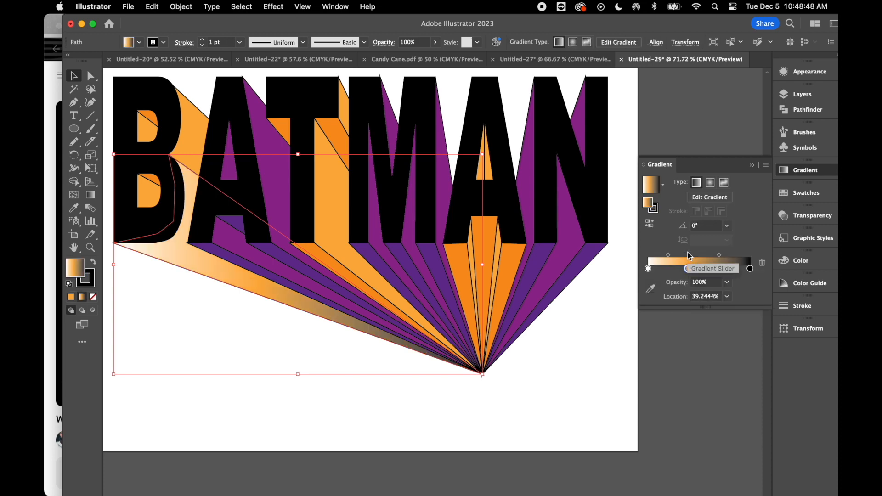
click(650, 271)
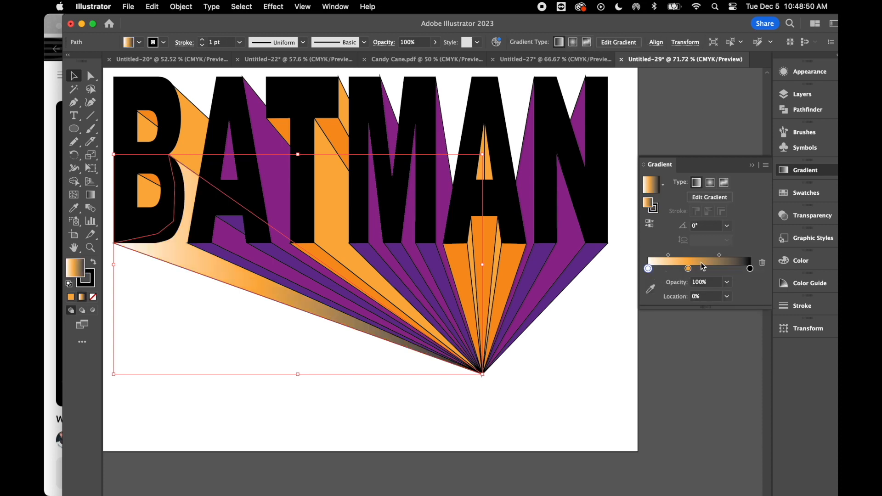
click(762, 264)
drag(689, 269, 638, 271)
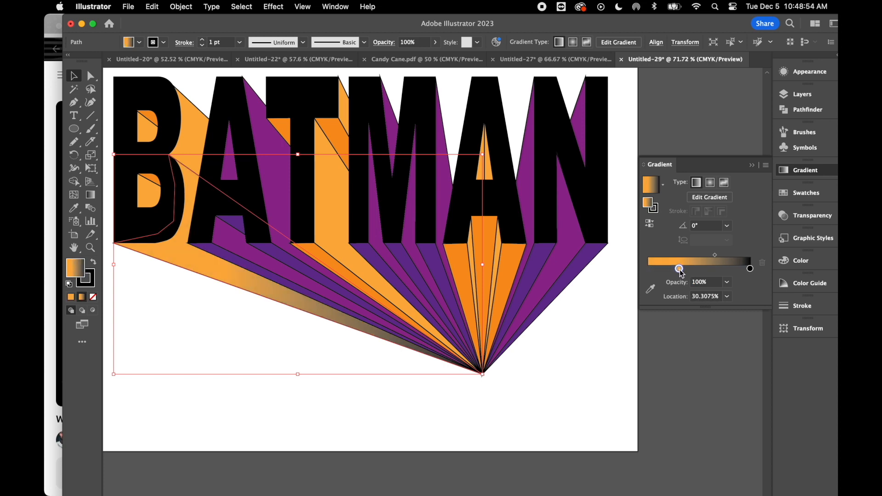
Step: Copy the lower extrusion's orange-to-black gradient onto the B's upper extrusion shape with the Eyedropper
click(189, 137)
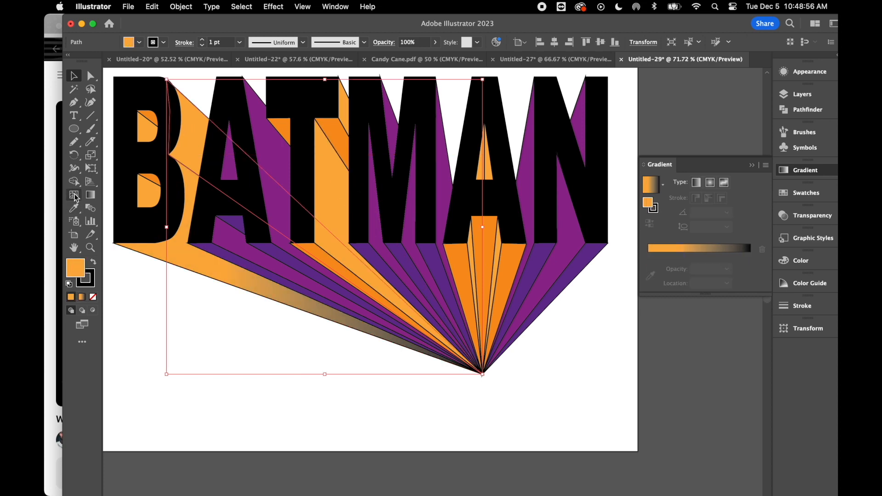
click(73, 208)
click(197, 257)
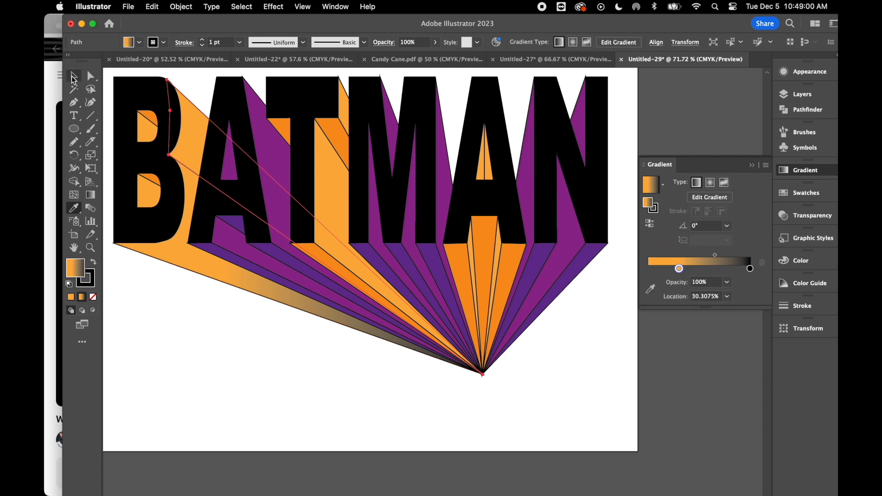
click(75, 75)
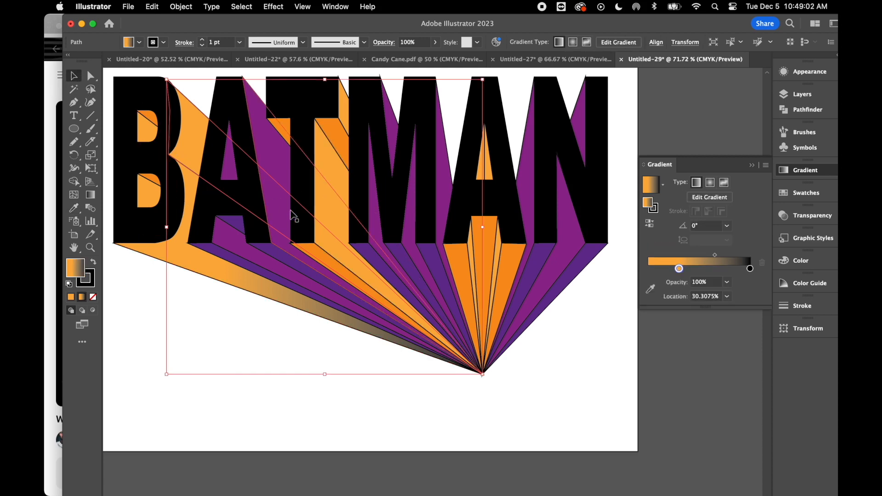
Step: Copy the B's orange-to-black gradient onto the T's stem side and the second A's light orange shapes, and deselect
click(329, 207)
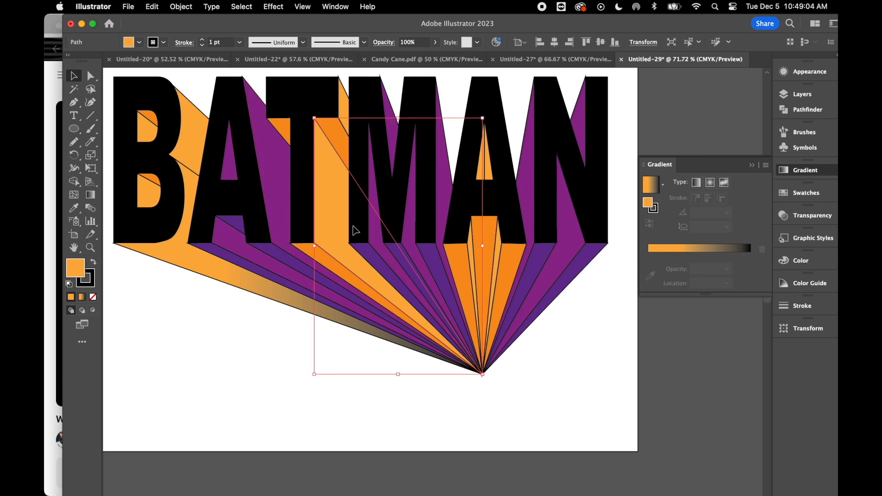
shift+click(472, 261)
shift+click(495, 258)
click(74, 208)
click(257, 280)
click(74, 75)
click(545, 298)
Step: Apply a purple-to-black linear gradient to the purple extrusion on the right side of the first A
click(281, 225)
click(651, 185)
drag(680, 268, 637, 272)
Step: Match the M's purple side shapes to the first A's purple-to-black gradient with the Eyedropper
click(375, 221)
mouse_move(750, 269)
mouse_down()
mouse_move(722, 268)
mouse_move(683, 294)
mouse_up()
shift+click(444, 207)
click(74, 209)
click(263, 192)
Step: Turn the T's stem-side gradient vertical and give the T's underside a dark orange-to-black gradient with the orange stop at 27.0048%
click(331, 207)
click(728, 226)
click(307, 249)
drag(712, 268, 676, 268)
Step: Copy the T underside's dark orange-to-black gradient onto the shapes under the second A's feet and deselect
click(459, 262)
shift+click(511, 260)
click(74, 208)
click(325, 264)
click(74, 76)
click(544, 402)
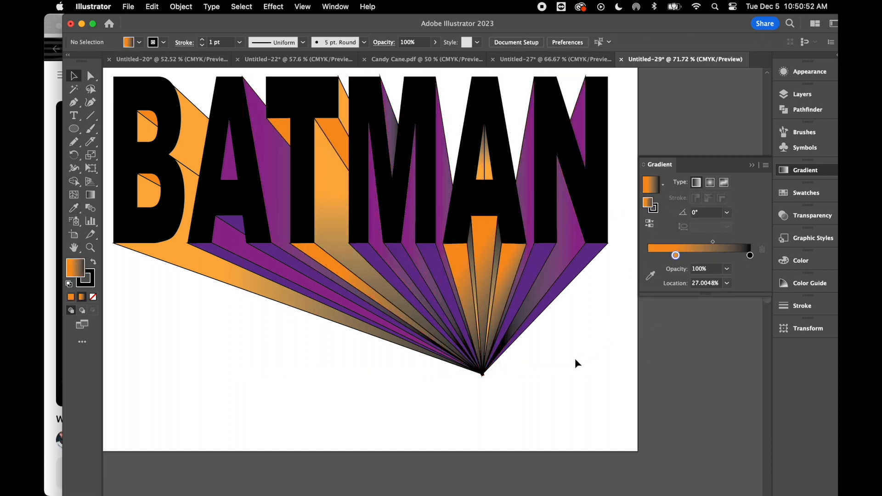
Step: Lock Layer 2, make Layer 1 the active layer and unlock it
scroll(575, 359, up, 1)
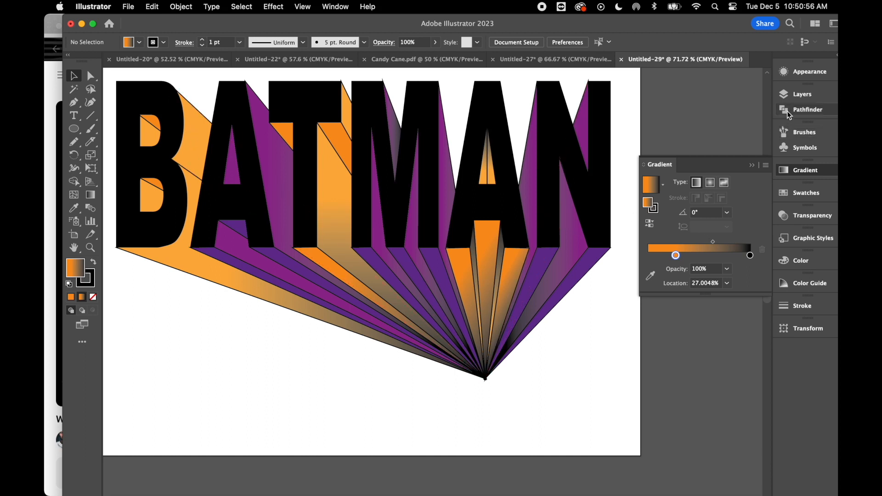
click(802, 94)
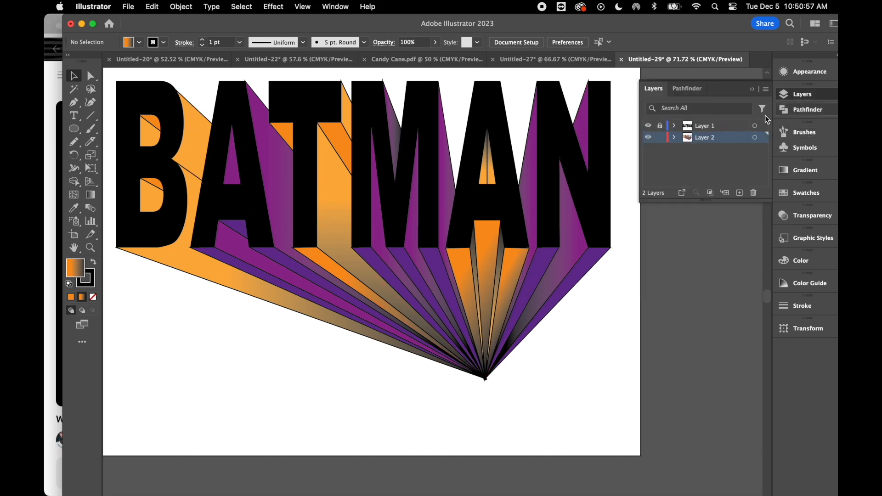
click(661, 138)
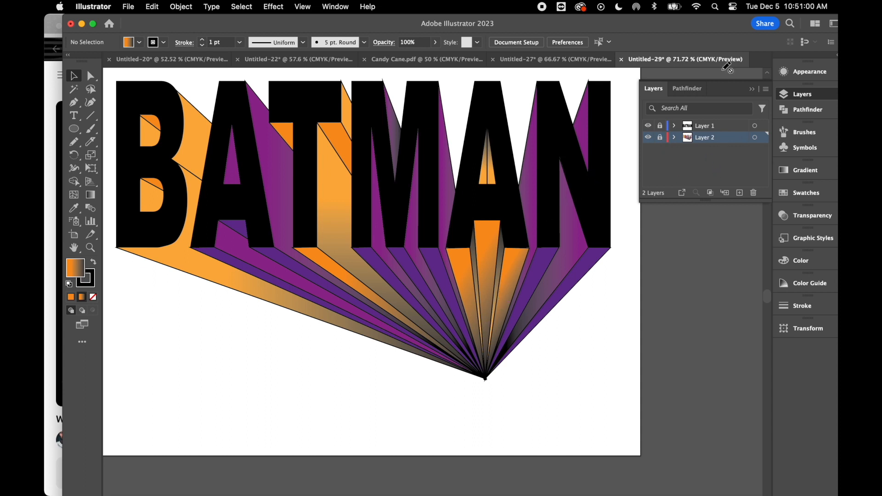
click(726, 129)
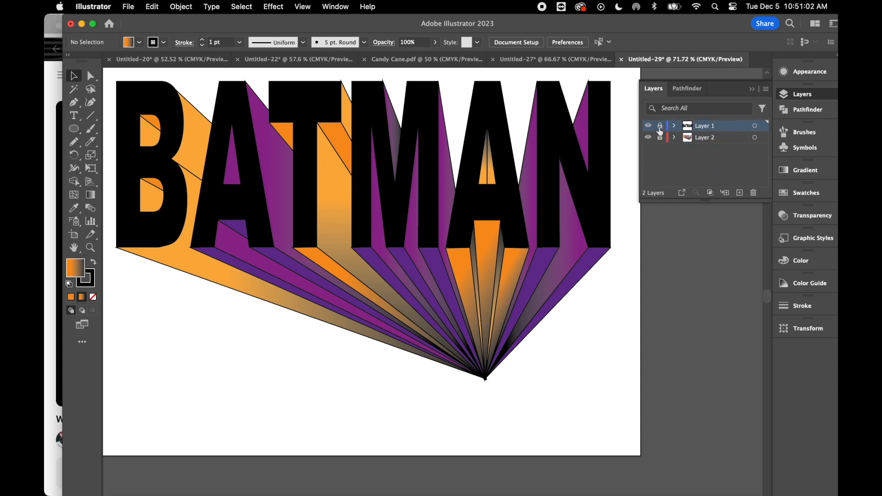
Step: Ungroup the black BATMAN lettering into separate letters and deselect it
click(153, 110)
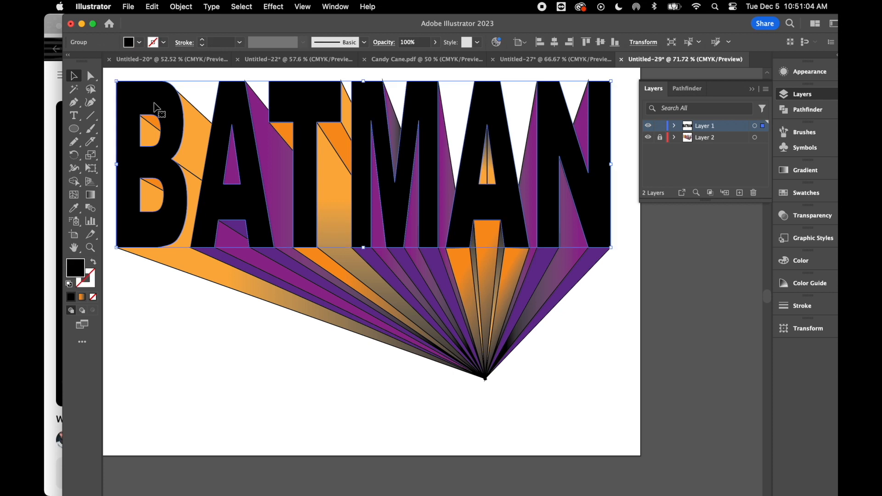
click(129, 7)
mouse_move(181, 6)
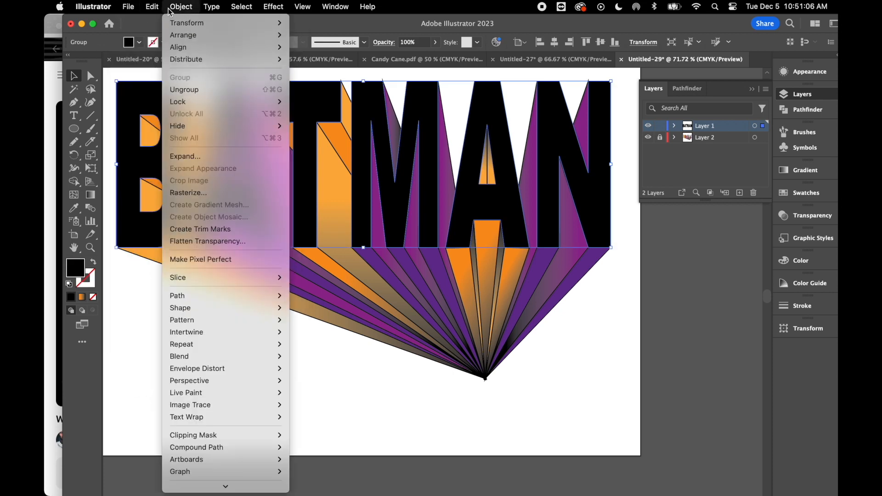
click(209, 89)
click(202, 336)
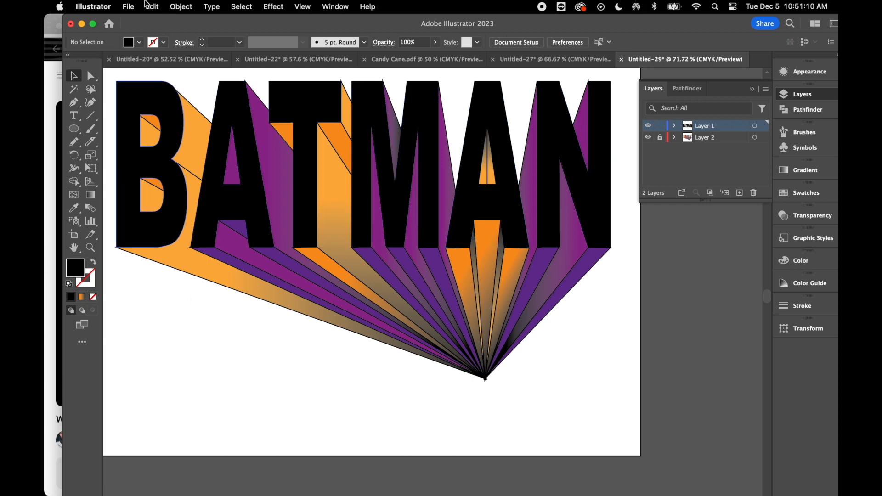
Step: Place the image BatKick.jpg from the Desktop with its top-left corner at the B's top-left corner
click(131, 8)
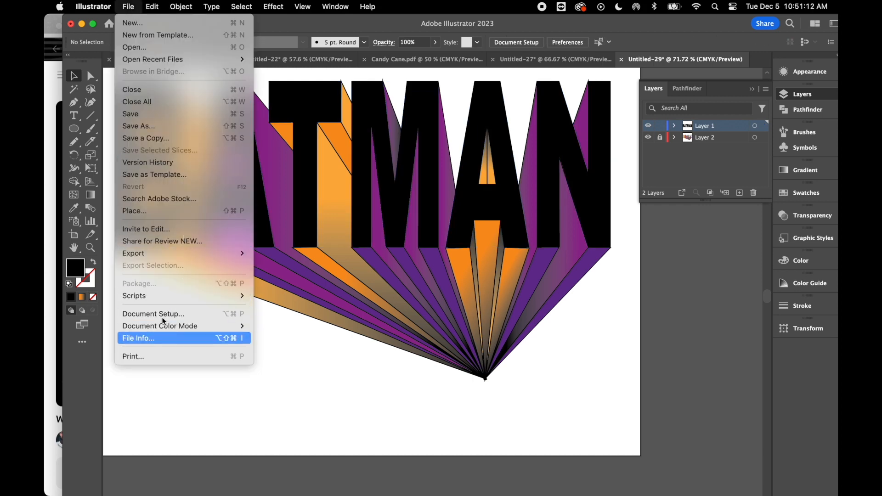
click(155, 211)
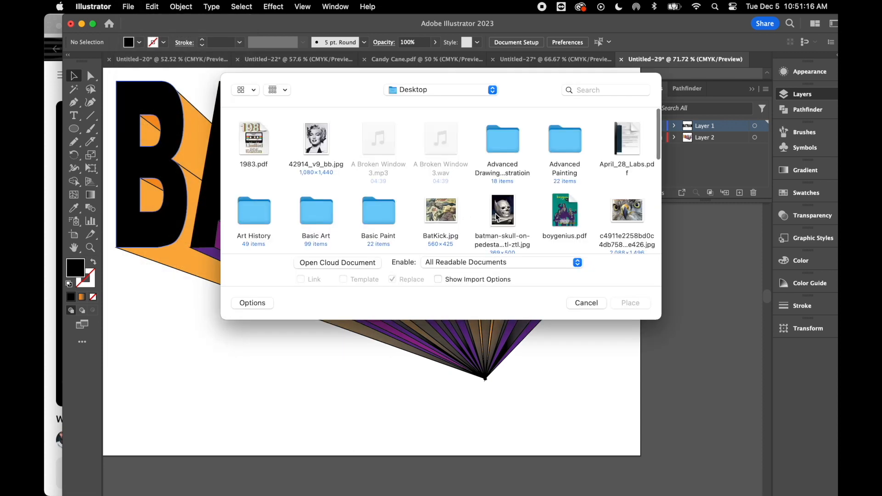
scroll(497, 216, down, 3)
double_click(455, 170)
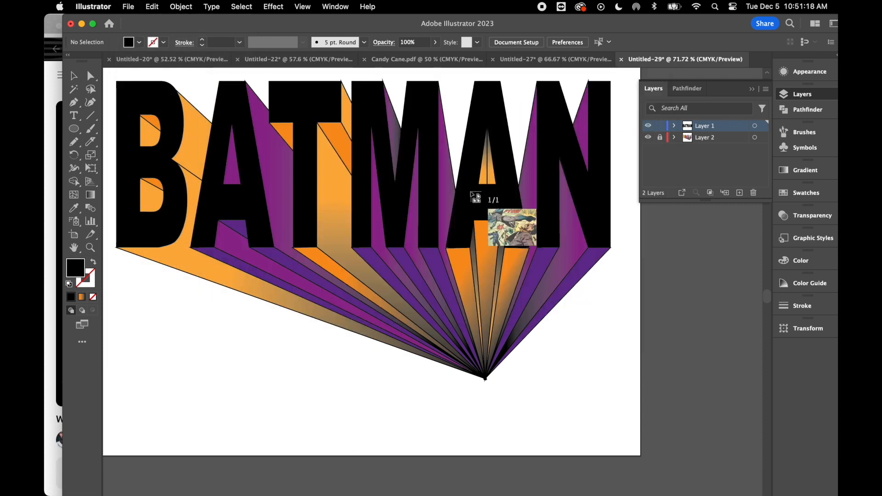
click(116, 81)
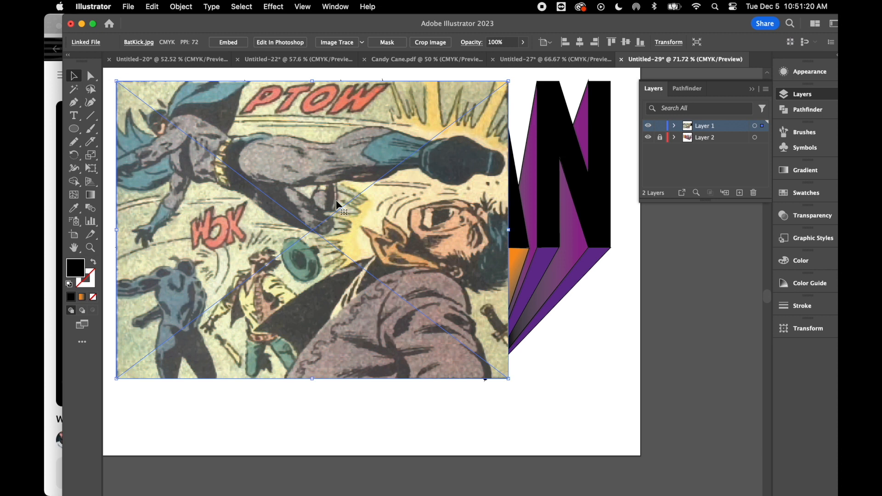
Step: Stretch the placed comic image horizontally to the right edge of the N and leave it selected
drag(508, 230, 611, 234)
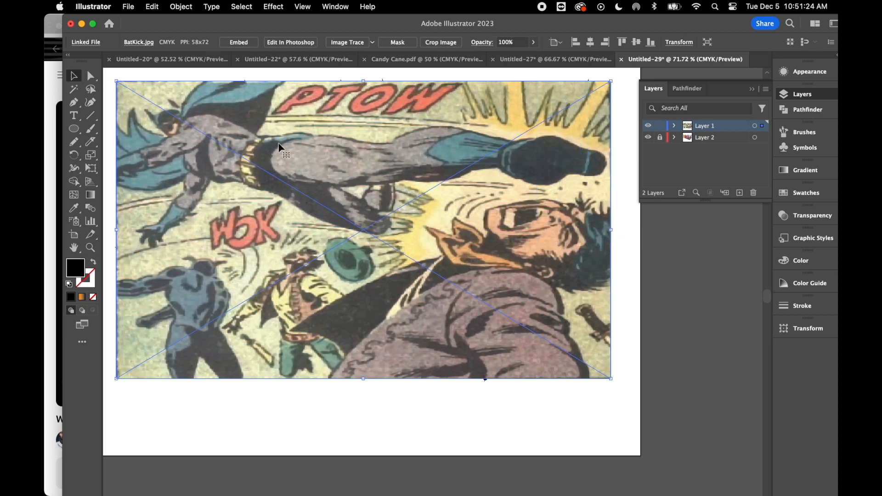
click(335, 72)
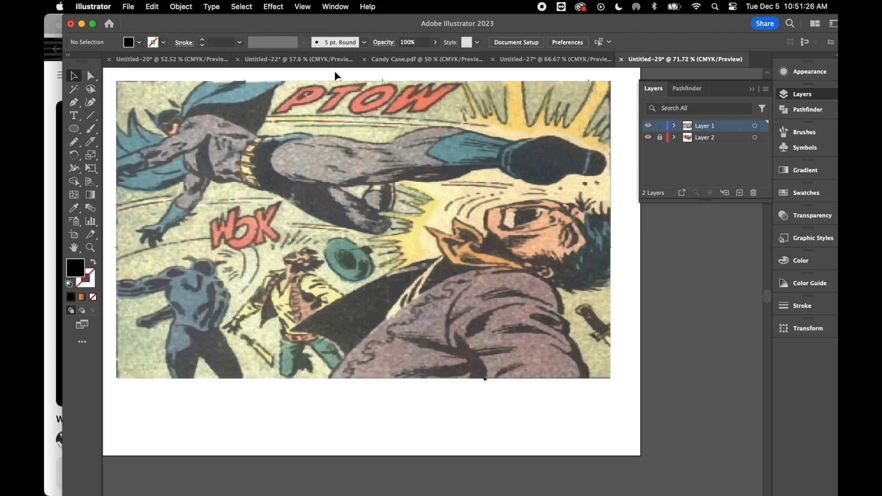
click(357, 186)
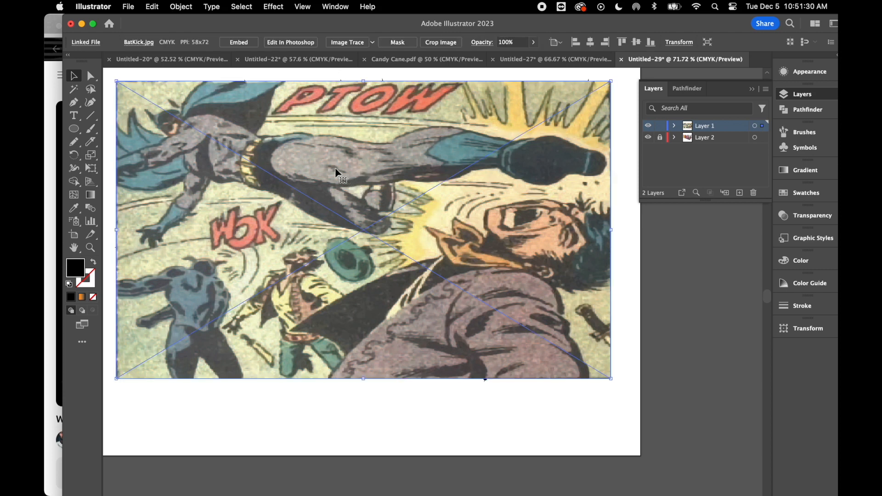
Step: Send the comic image behind the black BATMAN letters and leave the image selected
right_click(336, 172)
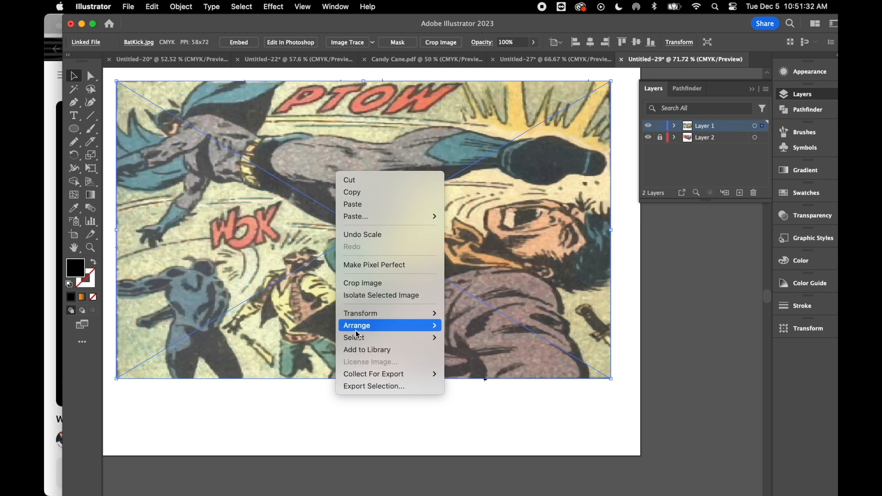
mouse_move(357, 330)
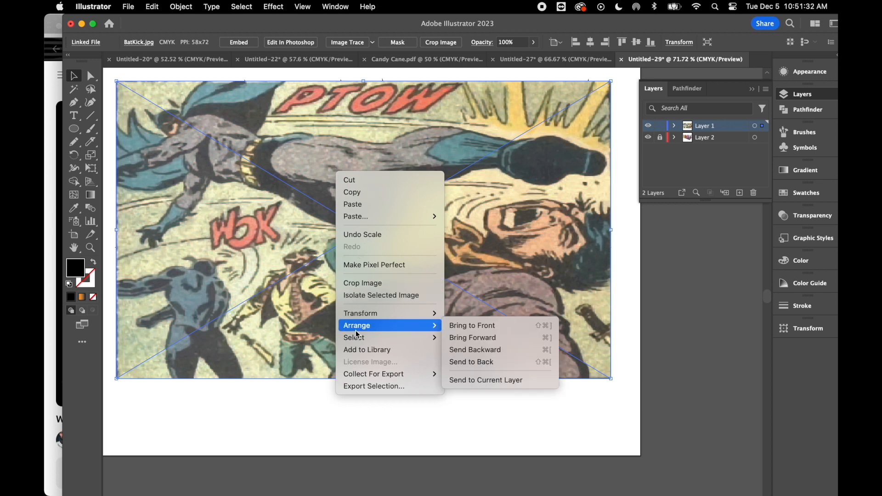
click(491, 362)
click(321, 423)
click(325, 354)
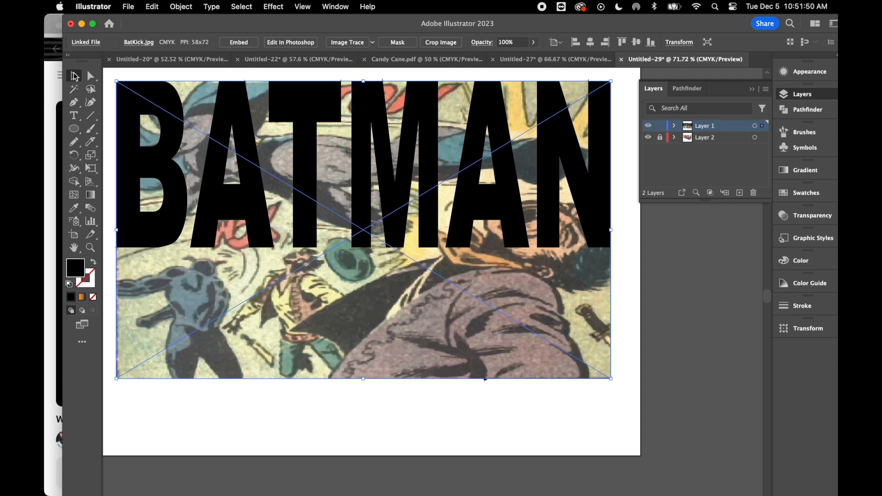
Step: Make a clipping mask from the letter B and the comic image
click(128, 121)
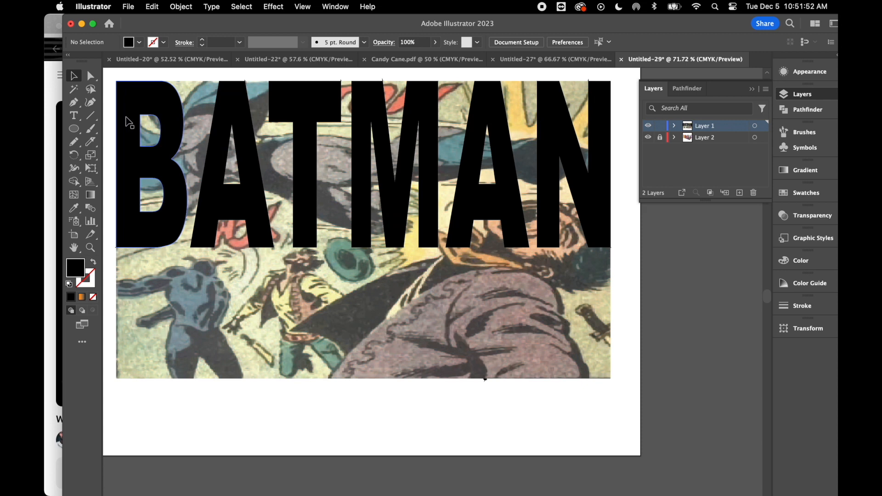
shift+click(168, 317)
click(181, 7)
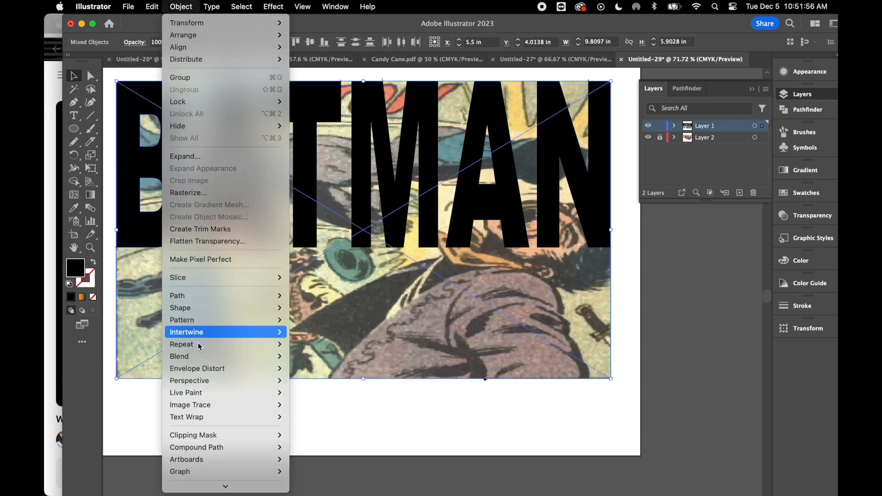
mouse_move(223, 439)
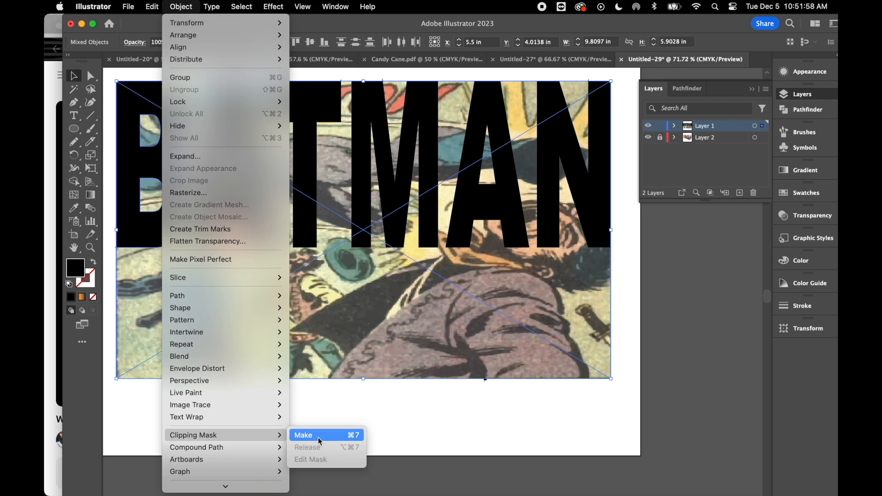
click(304, 435)
Step: Make a clipping mask from the first letter A and the comic image
click(256, 212)
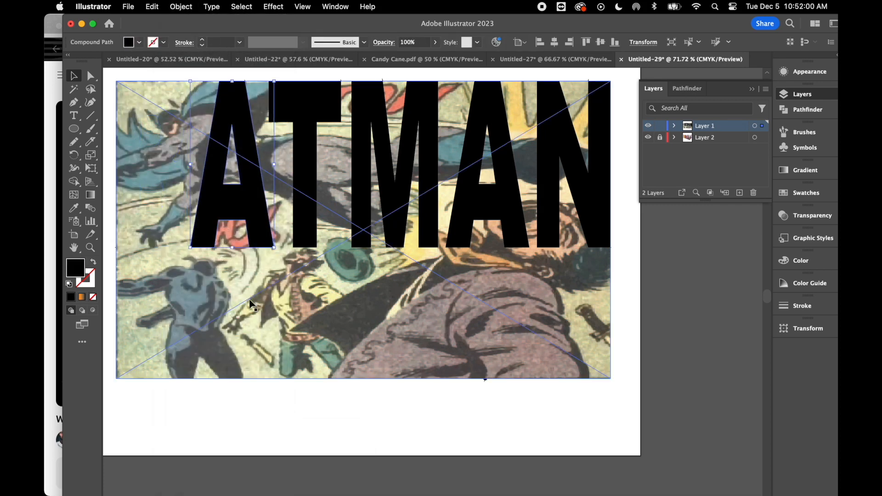
shift+click(250, 332)
click(185, 9)
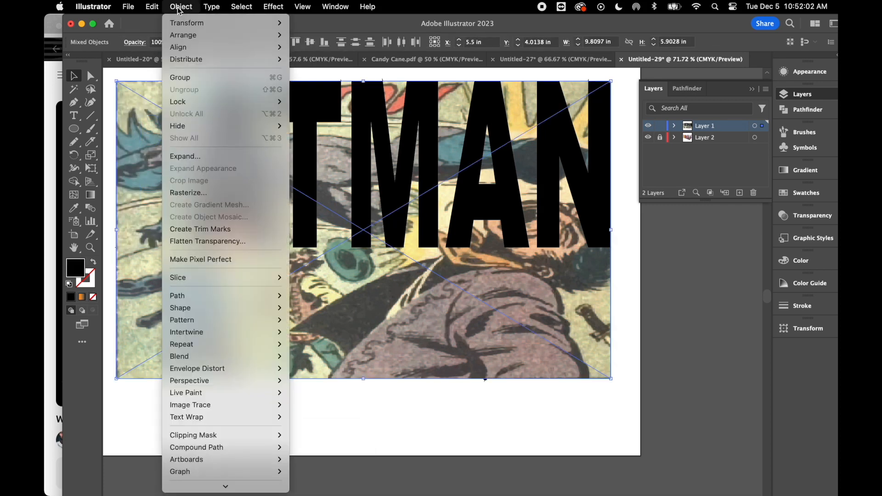
mouse_move(215, 439)
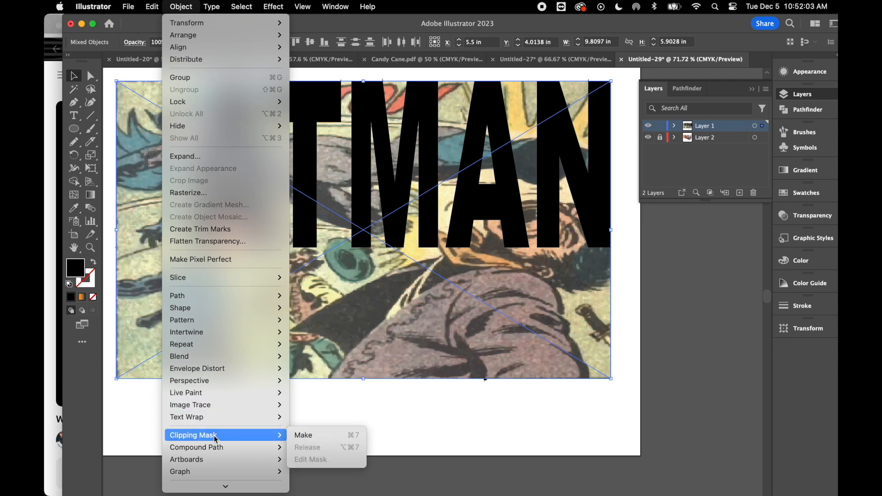
click(327, 435)
click(324, 407)
Step: Make a clipping mask from the letter T and the comic image
click(316, 180)
shift+click(310, 305)
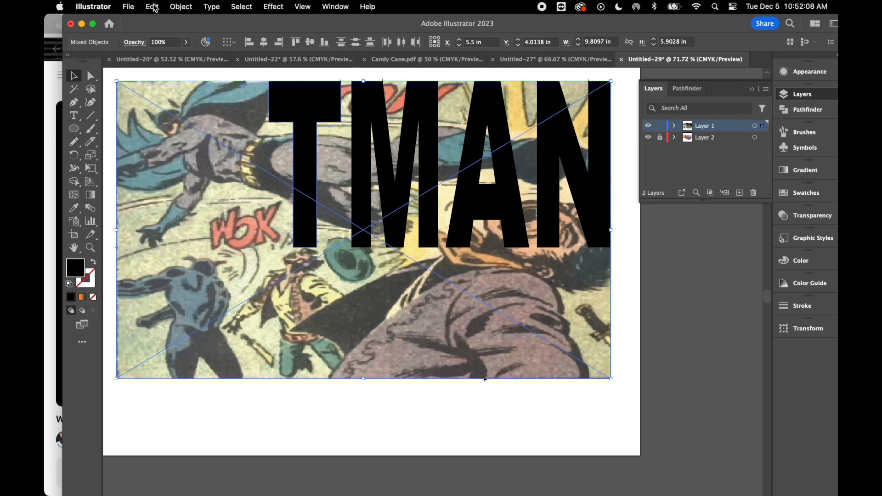
click(184, 9)
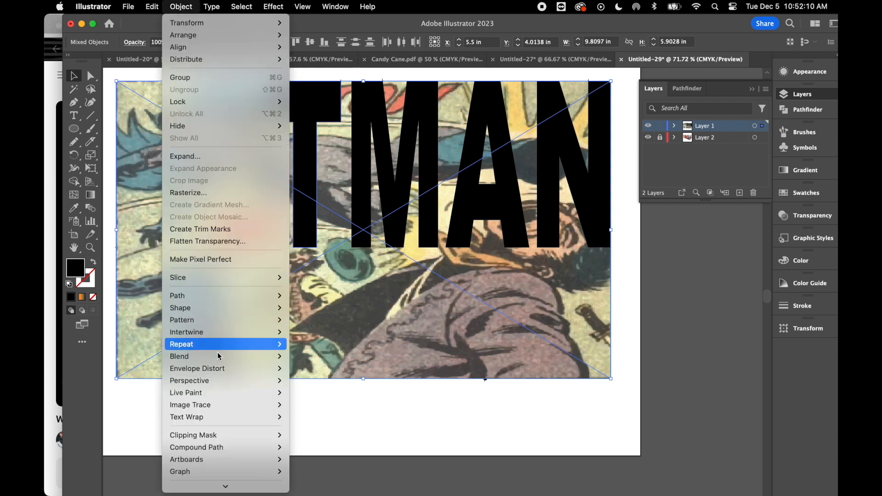
mouse_move(229, 435)
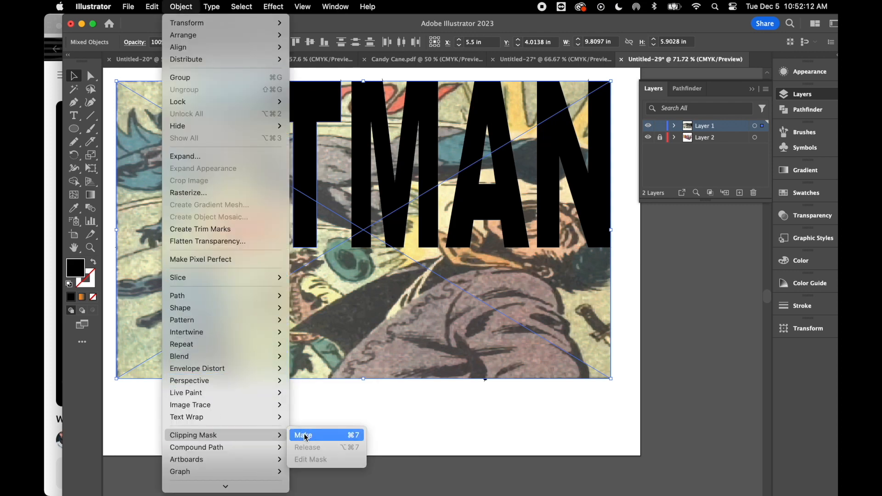
click(310, 434)
click(355, 336)
Step: Make a clipping mask from the letter M and the comic image
click(366, 166)
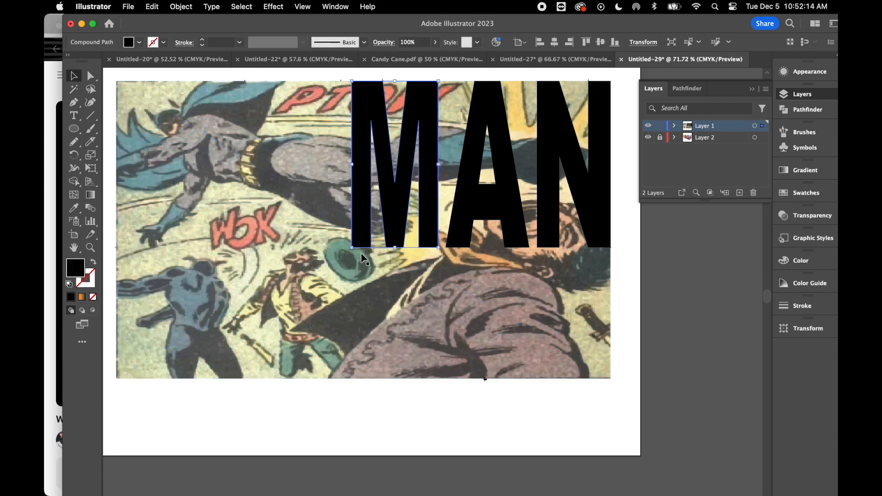
shift+click(372, 331)
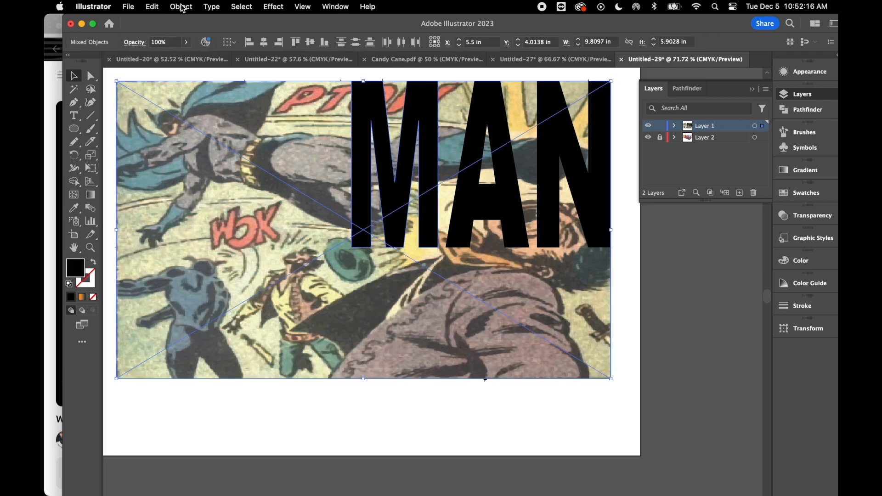
click(182, 7)
mouse_move(201, 436)
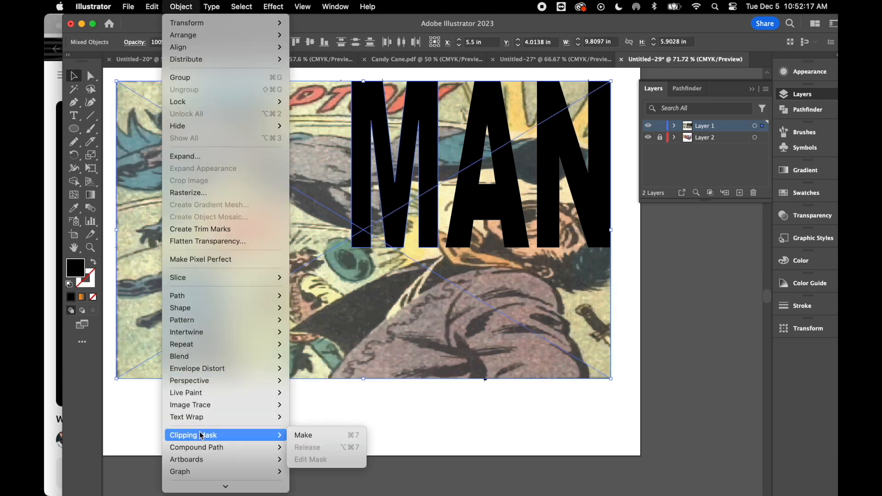
click(310, 436)
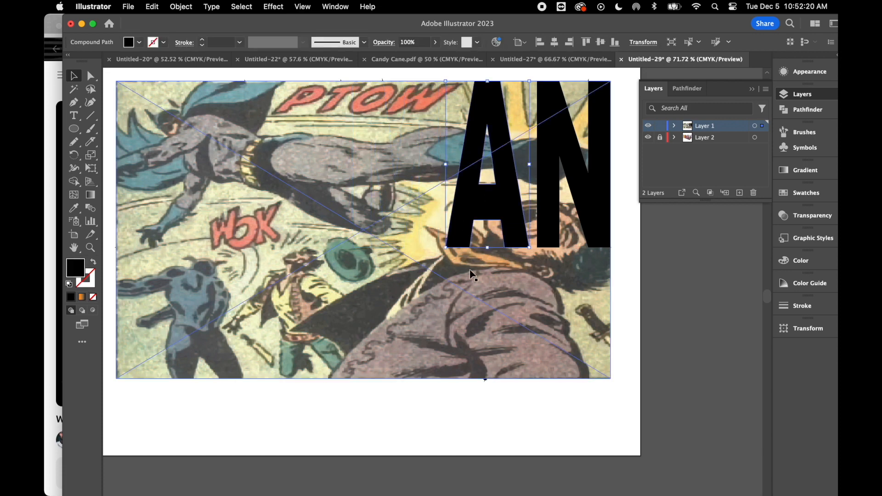
Step: Make a clipping mask from the second letter A and the comic image
shift+click(467, 288)
click(182, 6)
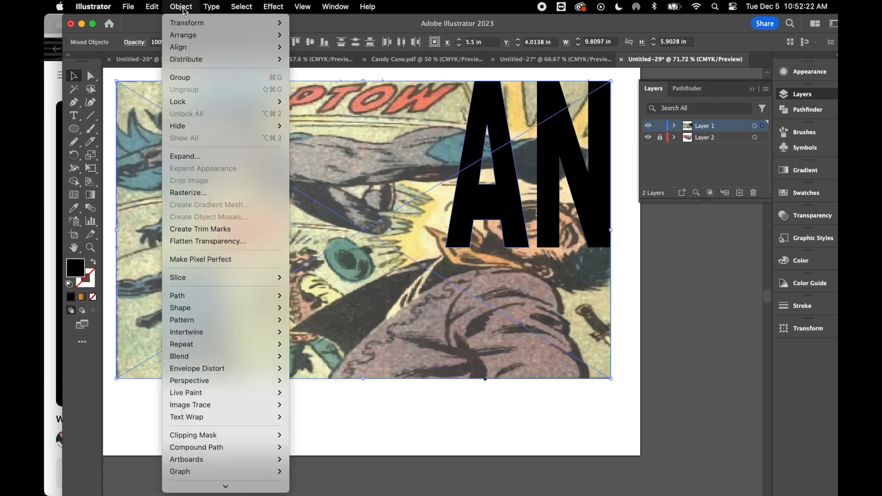
mouse_move(205, 440)
click(298, 436)
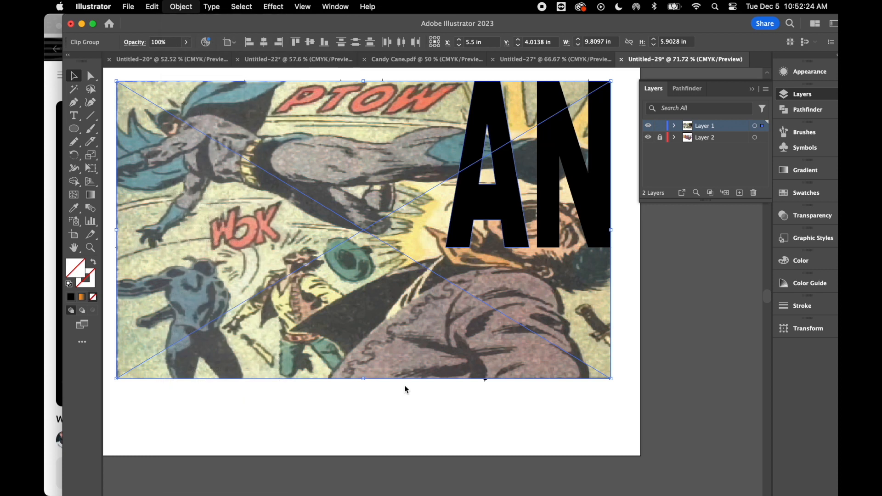
Step: Make a clipping mask from the letter N and the comic image, completing the lettering
click(551, 189)
shift+click(497, 290)
click(181, 7)
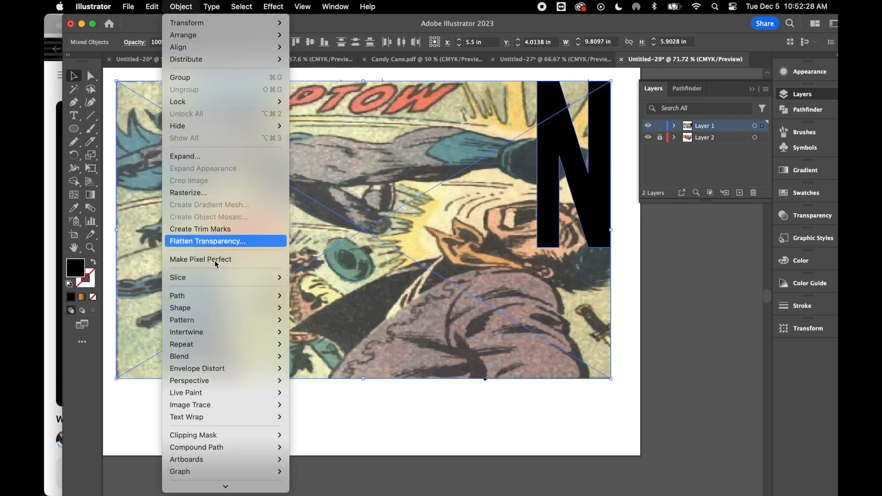
click(358, 429)
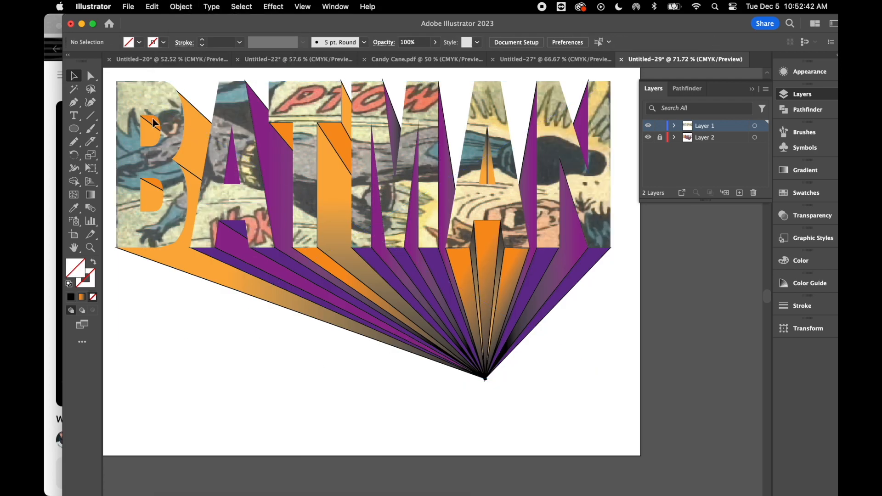
Step: Select all the comic-filled letters together, give them a black stroke and deselect them
click(221, 123)
shift+click(329, 91)
shift+click(382, 114)
shift+click(489, 115)
shift+click(562, 122)
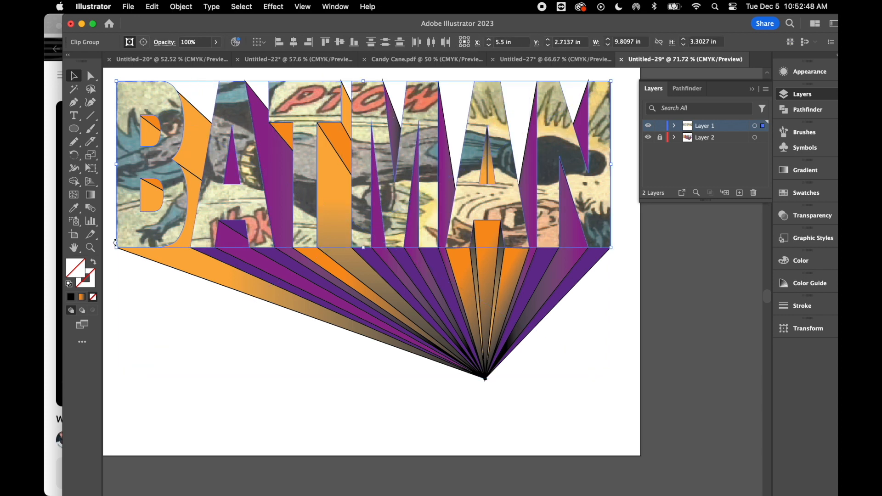
click(94, 287)
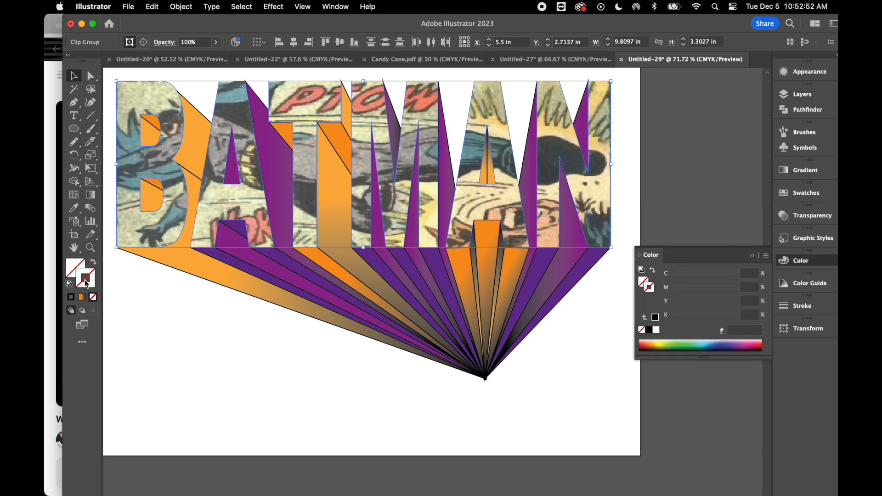
click(651, 333)
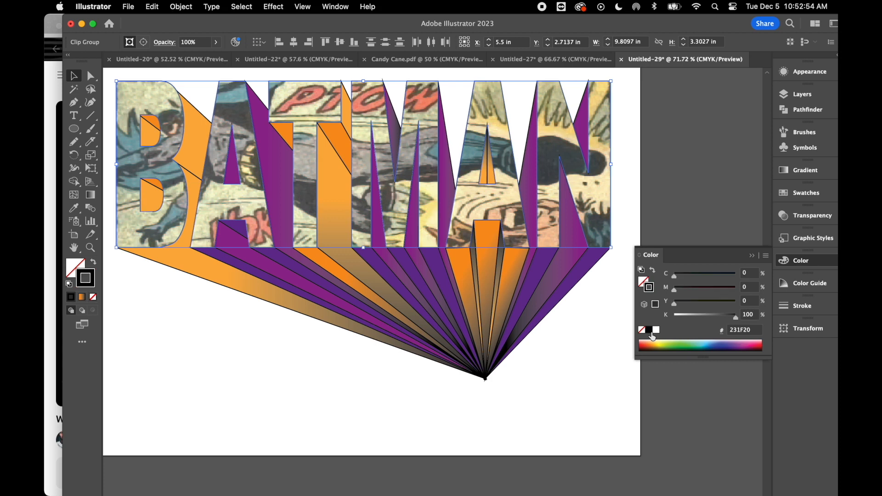
click(272, 378)
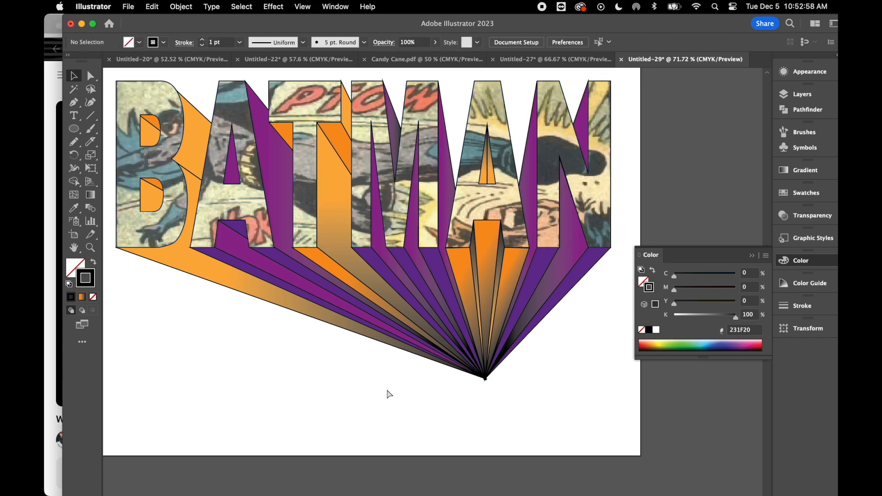
key(super+minus)
scroll(327, 370, up, 1)
scroll(327, 370, left, 1)
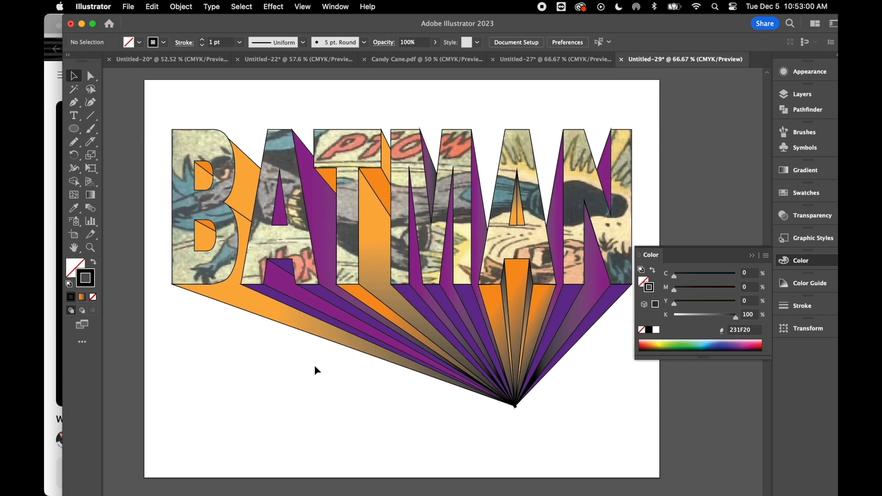
Step: Add a new layer beneath Layer 2 and lock Layer 1, keeping the new layer active
click(74, 131)
click(823, 94)
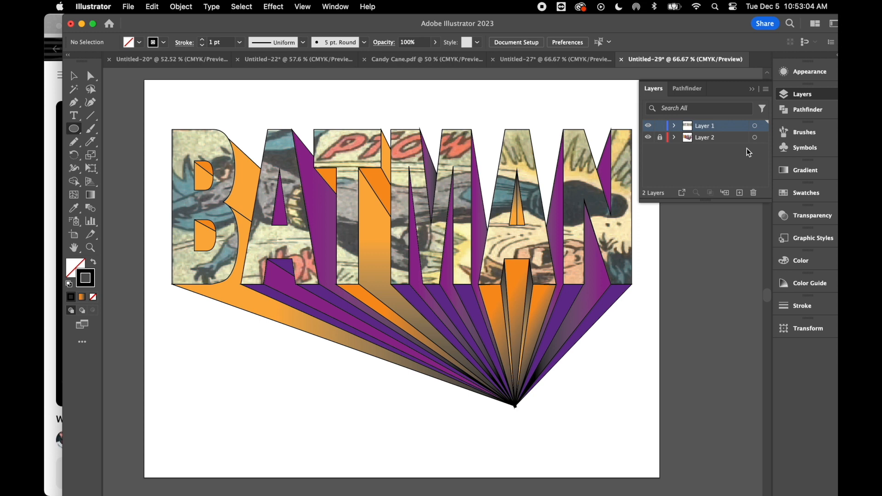
click(739, 193)
drag(735, 201, 733, 181)
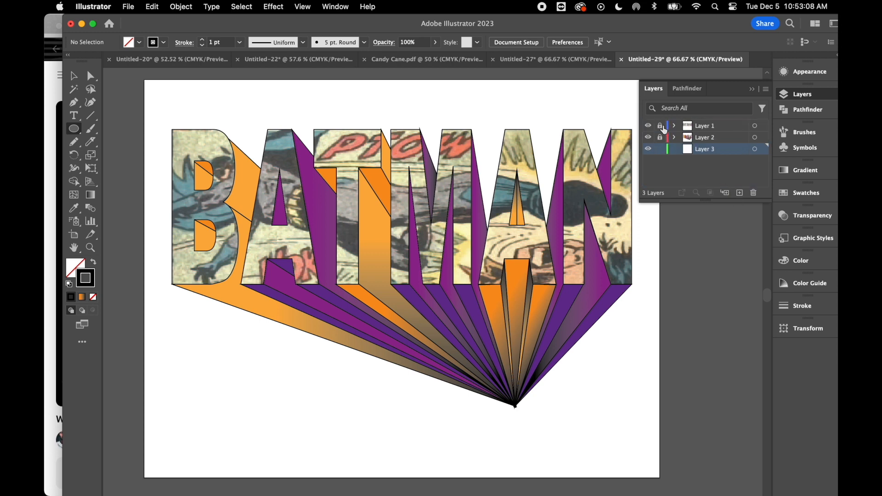
Step: Draw a rectangle covering the whole artboard on Layer 3, with a dark navy fill and a dark brown stroke
drag(74, 129, 115, 125)
drag(144, 80, 660, 478)
click(804, 171)
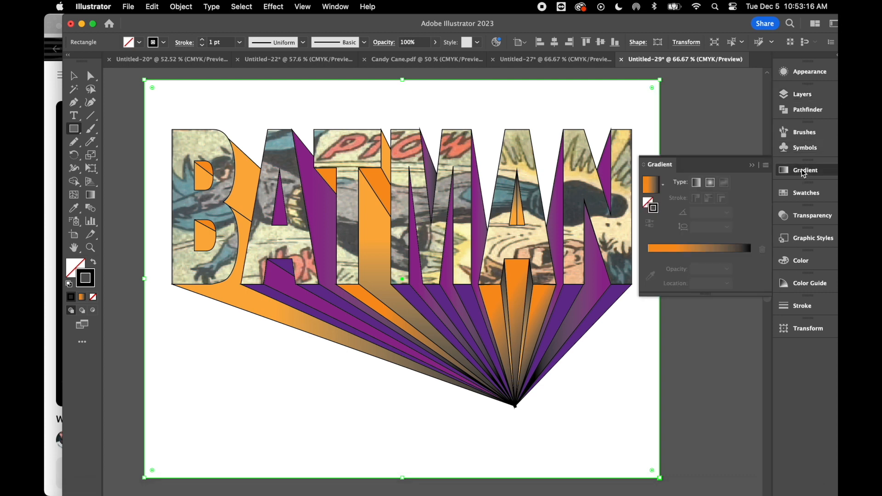
click(802, 195)
click(732, 238)
key(shift+x)
click(732, 238)
key(x)
click(747, 230)
click(731, 229)
key(v)
click(708, 340)
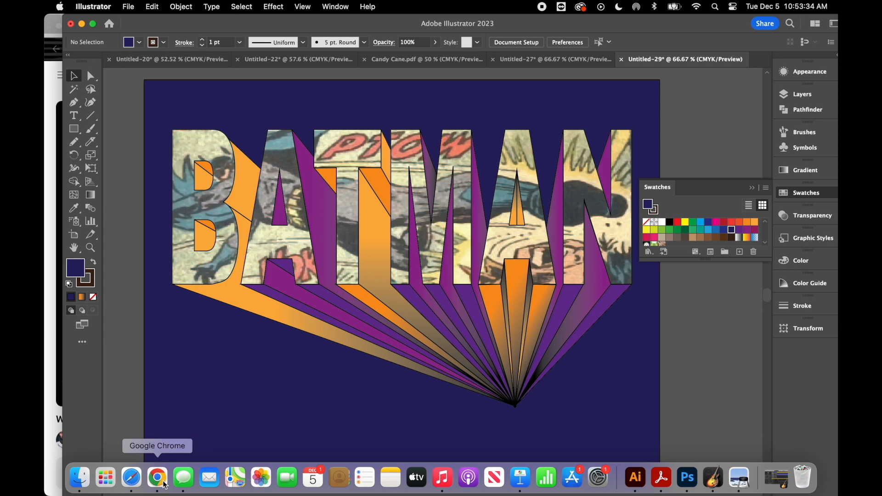
Step: Switch to Safari and search the web for "batman logo"
click(131, 478)
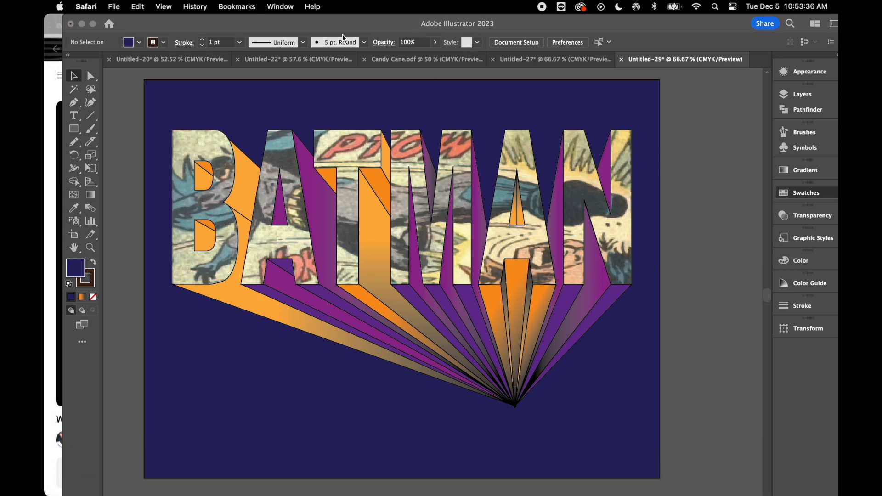
text(b)
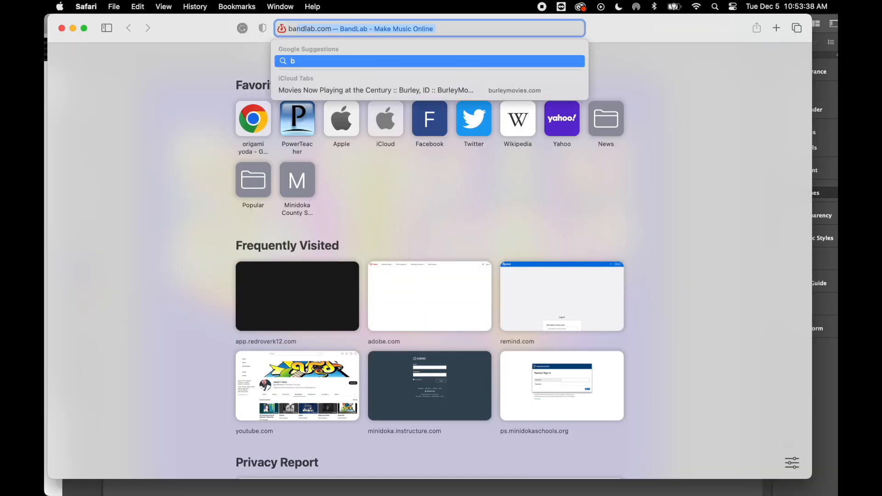
text(atman lo)
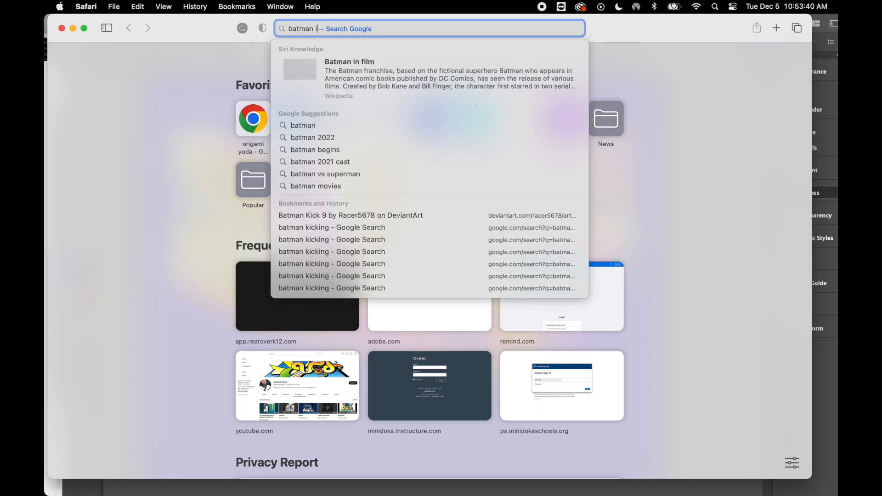
text(go)
key(Return)
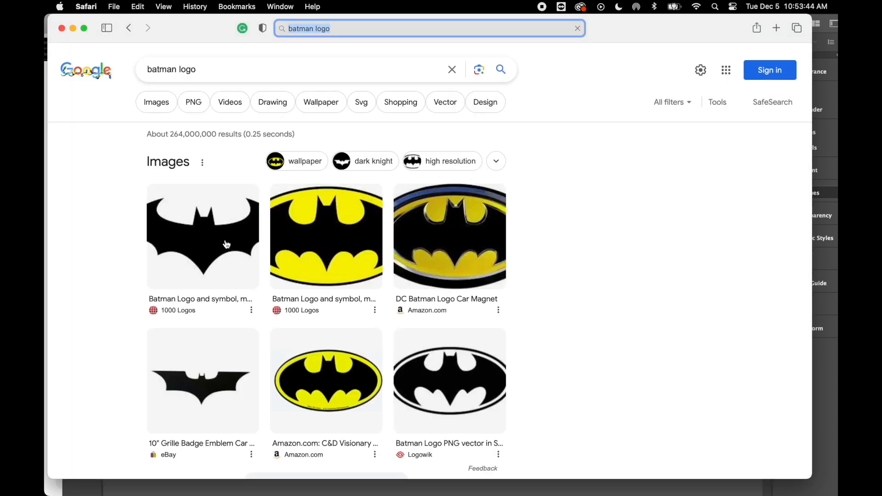
Step: Preview the yellow oval Batman logo and bring the image across into the Illustrator document with the BATMAN lettering
click(339, 243)
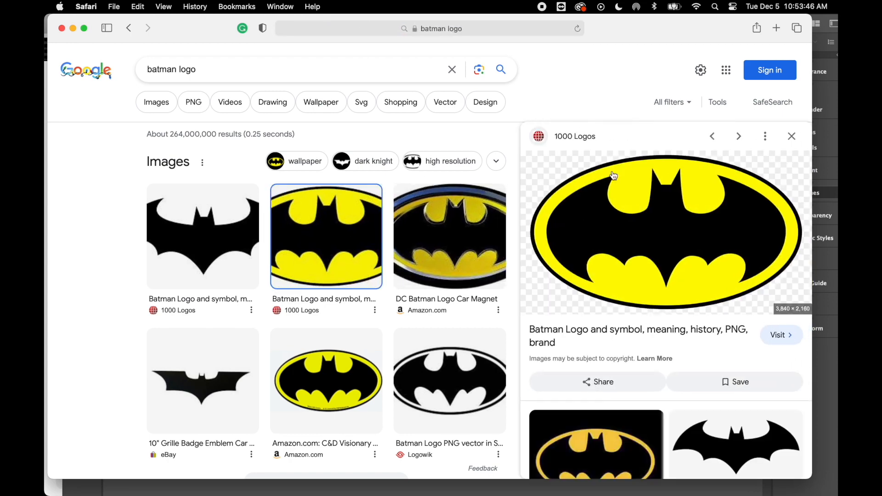
drag(650, 33, 220, 32)
drag(207, 218, 553, 122)
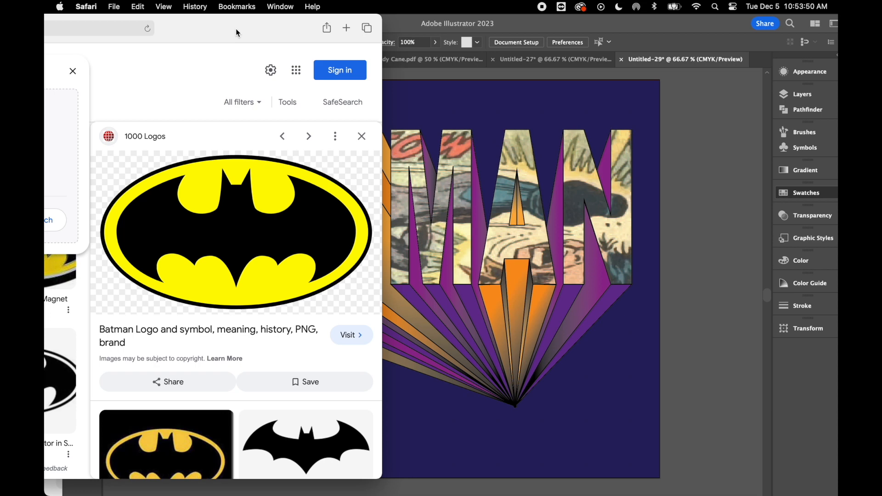
click(516, 88)
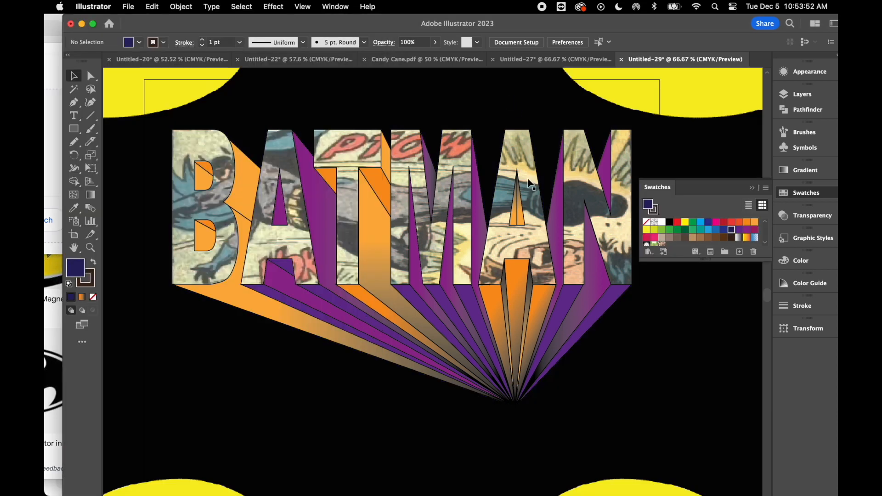
Step: Scale the oversized Batman logo down and move it to the artboard's lower-right corner
key(super+minus)
key(super+minus)
key(super+minus)
key(super+minus)
key(super+minus)
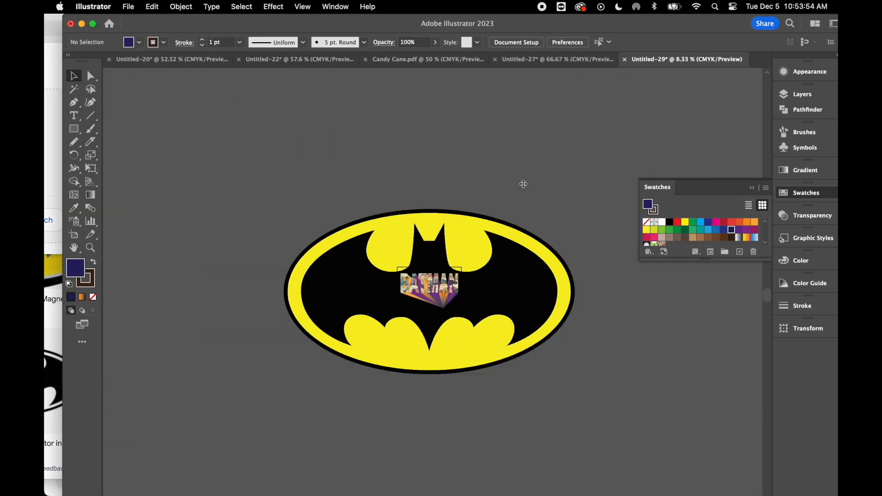
click(342, 239)
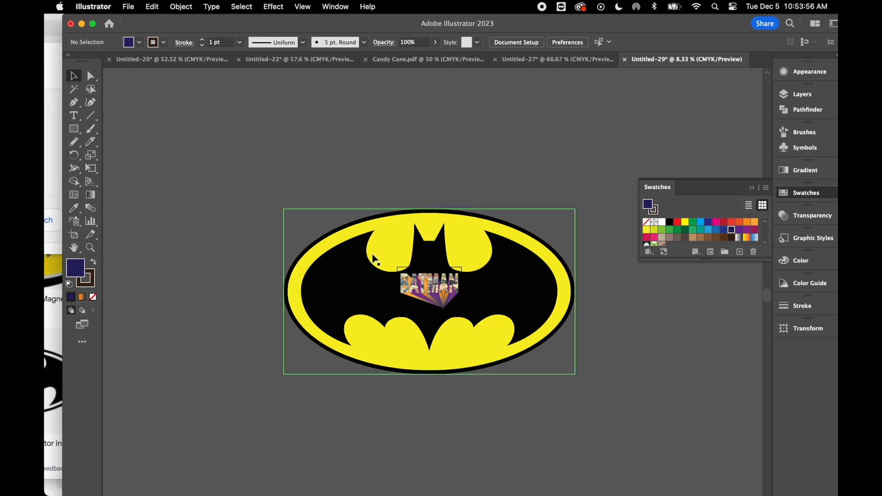
drag(284, 210, 487, 355)
key(super+equal)
key(super+equal)
key(super+equal)
key(super+equal)
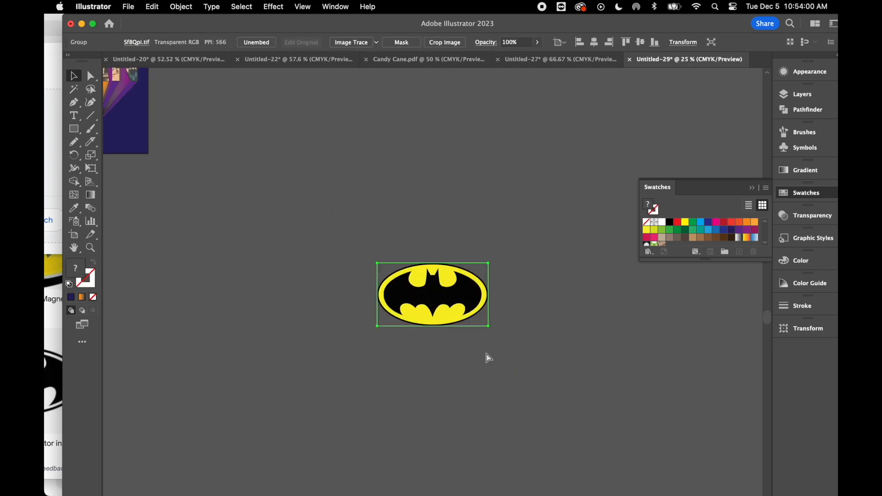
scroll(373, 224, left, 6)
scroll(374, 224, up, 3)
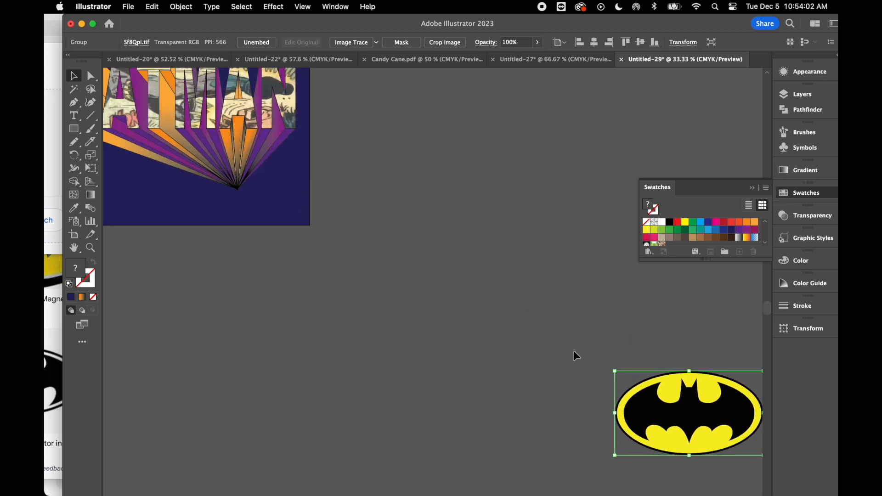
drag(693, 431, 266, 212)
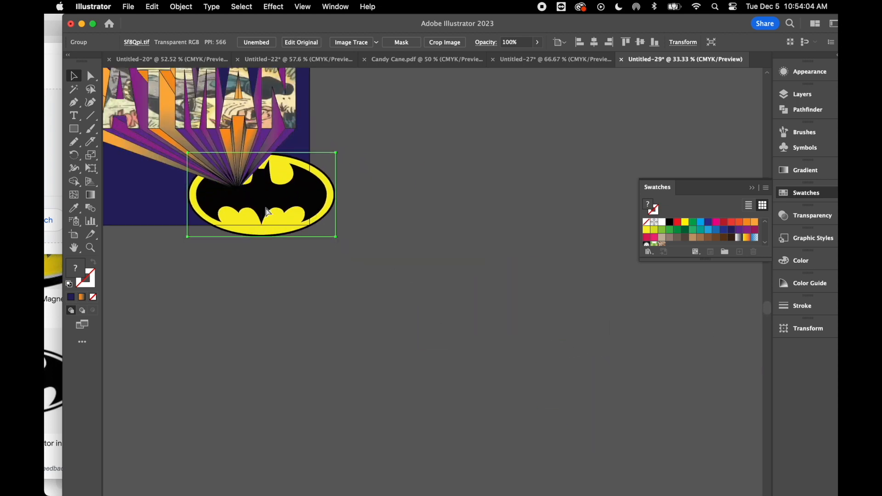
Step: Move the Batman logo off the artboard to its right side and shrink it to a small badge, keeping it selected
key(super+minus)
key(super+minus)
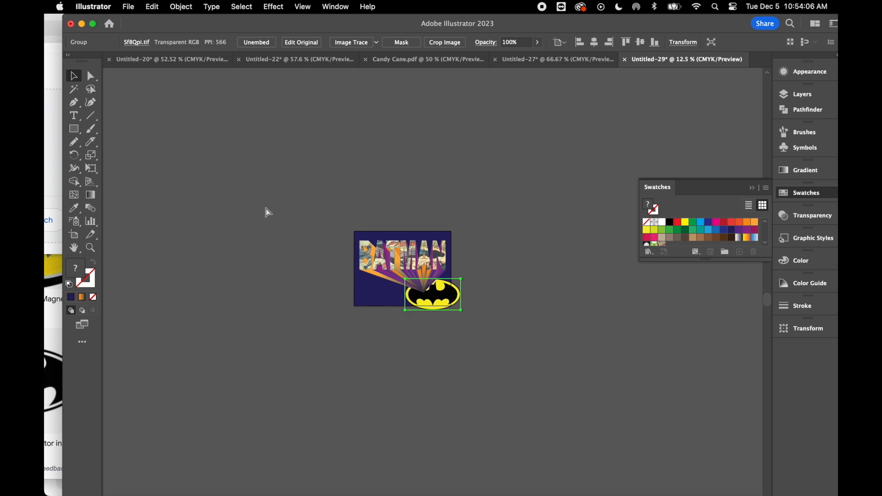
key(super+equal)
key(super+equal)
key(super+equal)
drag(547, 358, 556, 233)
drag(623, 192, 592, 209)
click(577, 262)
click(580, 224)
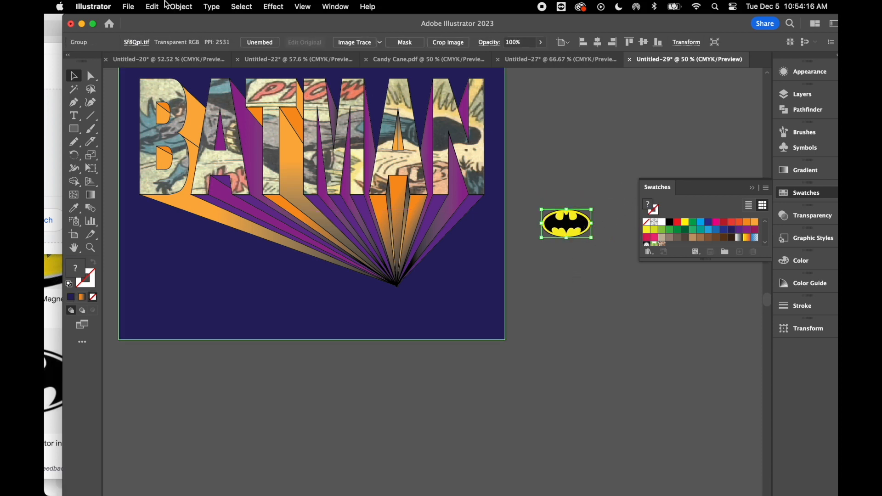
Step: Image Trace the logo with the 3 Colors preset, expand the tracing into paths and deselect it
click(379, 43)
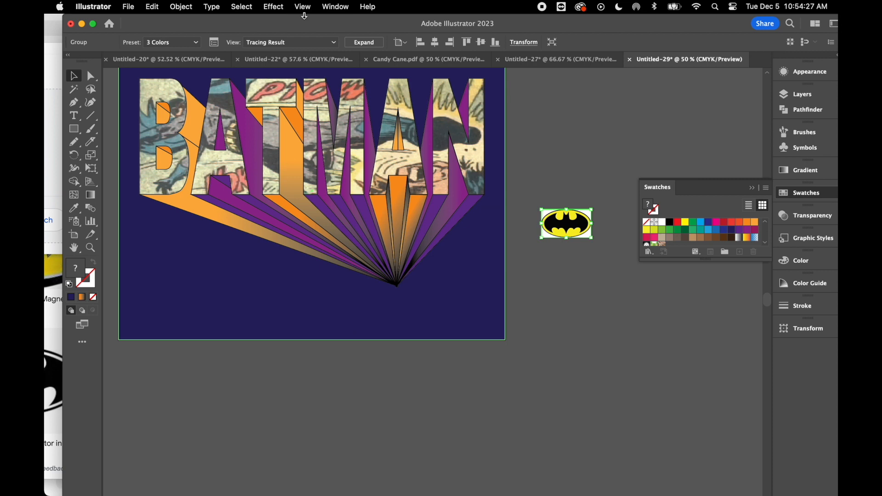
click(370, 43)
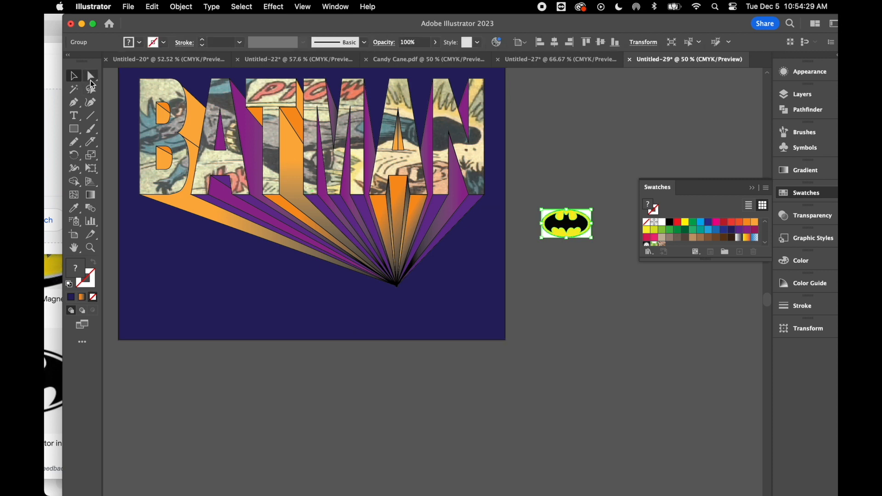
click(90, 78)
click(635, 338)
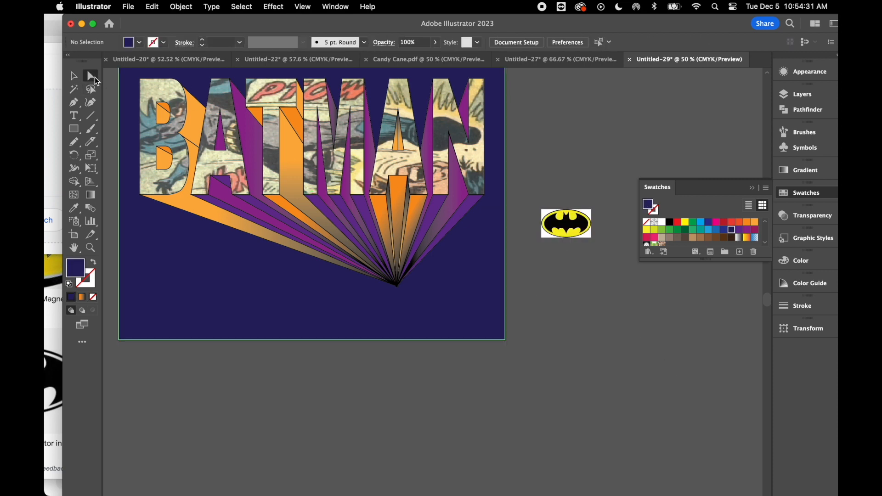
Step: Delete the white background pieces at all four corners around the traced oval logo
click(588, 236)
key(super+equal)
key(super+equal)
key(super+equal)
key(super+equal)
click(488, 206)
click(451, 225)
key(Delete)
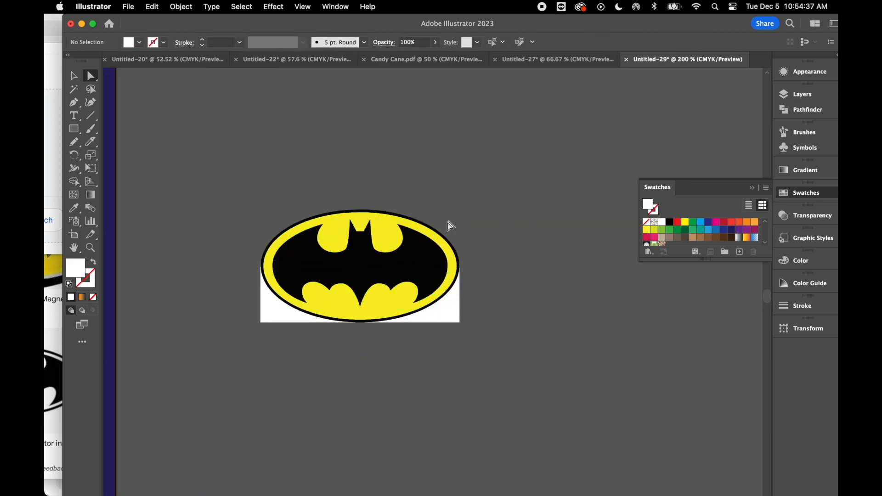
click(449, 318)
key(Delete)
click(282, 315)
key(Delete)
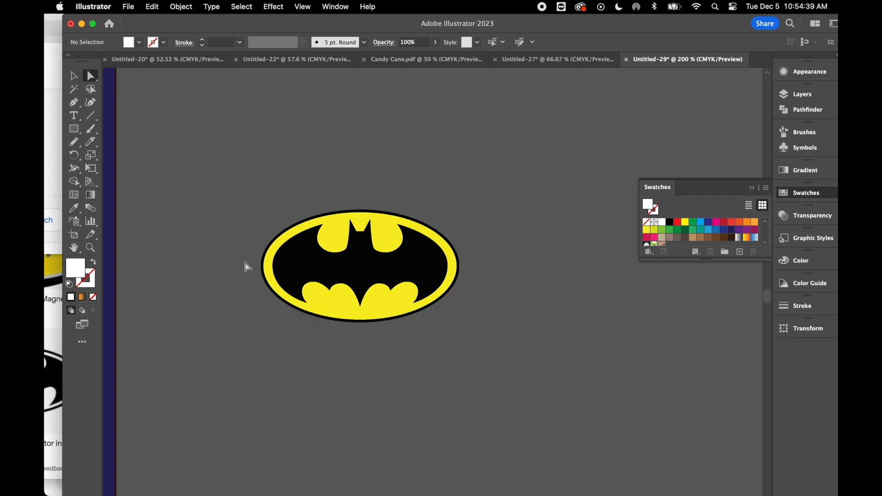
Step: Make a pattern from the whole traced logo and set its tile type to Brick by Row
click(74, 77)
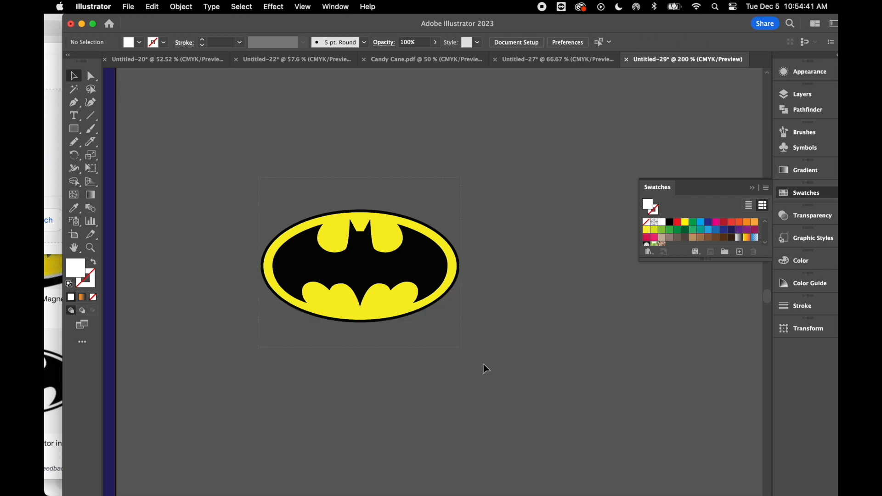
click(399, 301)
click(180, 7)
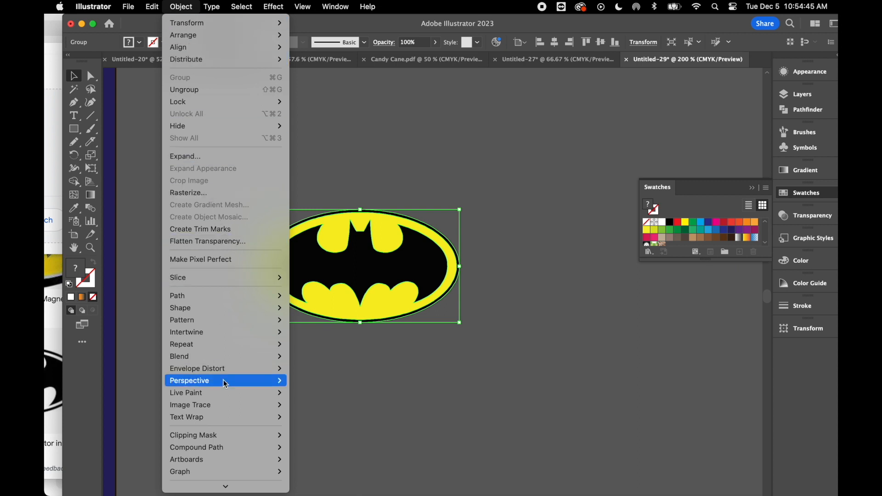
mouse_move(234, 393)
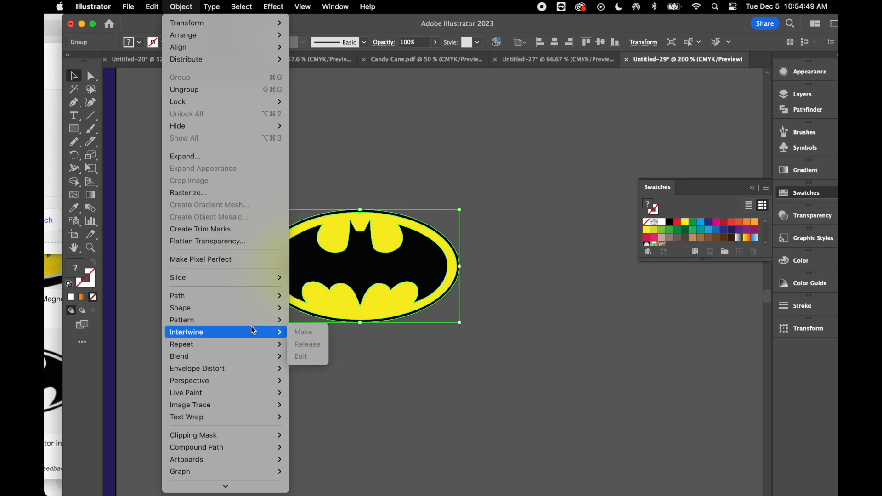
mouse_move(254, 320)
click(324, 320)
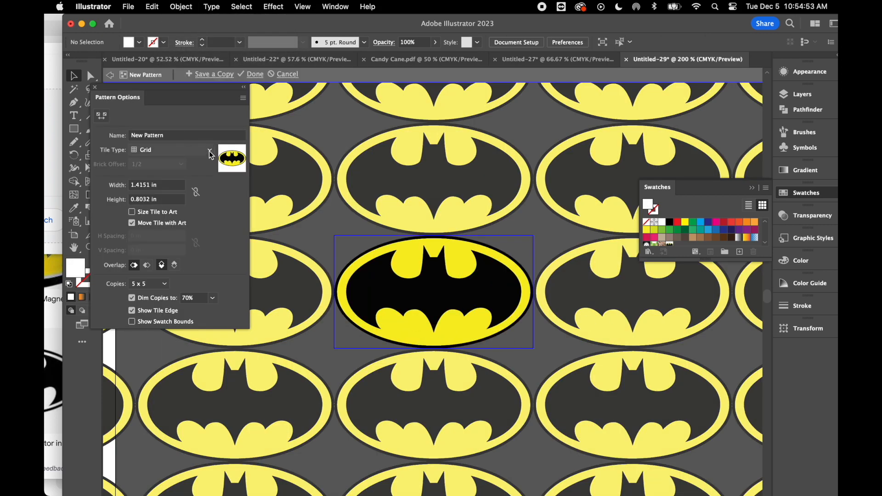
click(184, 151)
click(190, 175)
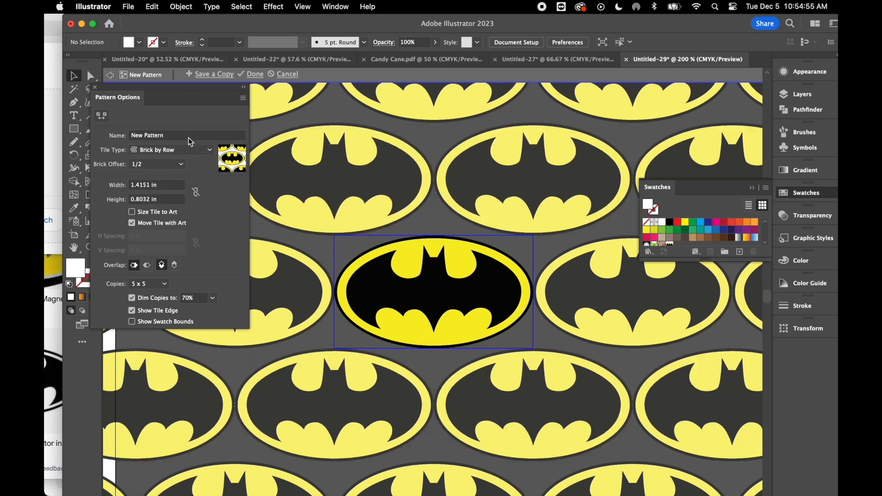
Step: Set the pattern tile's width to 1.5 in and height to 0.875 in, and finish editing the pattern
click(165, 186)
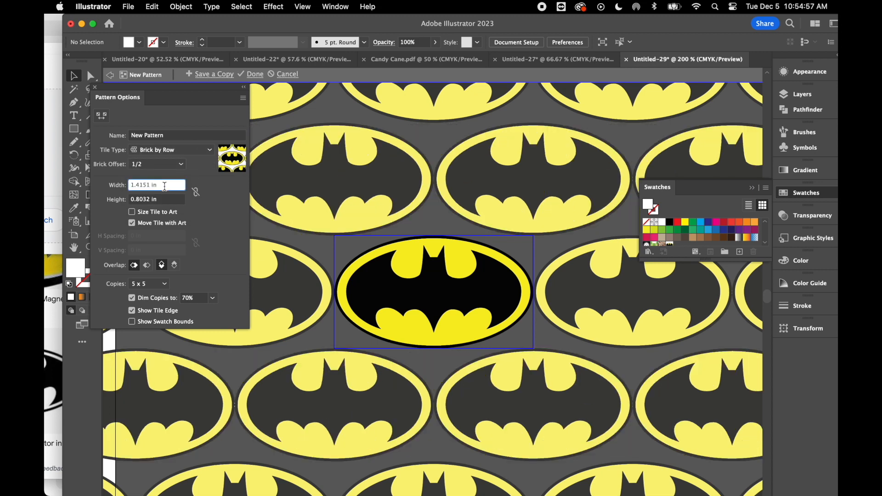
key(Up)
click(160, 200)
key(Up)
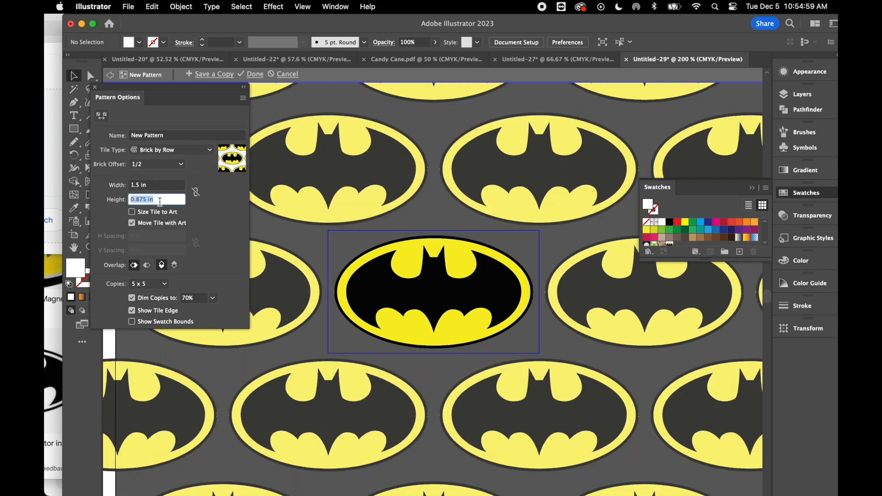
click(255, 74)
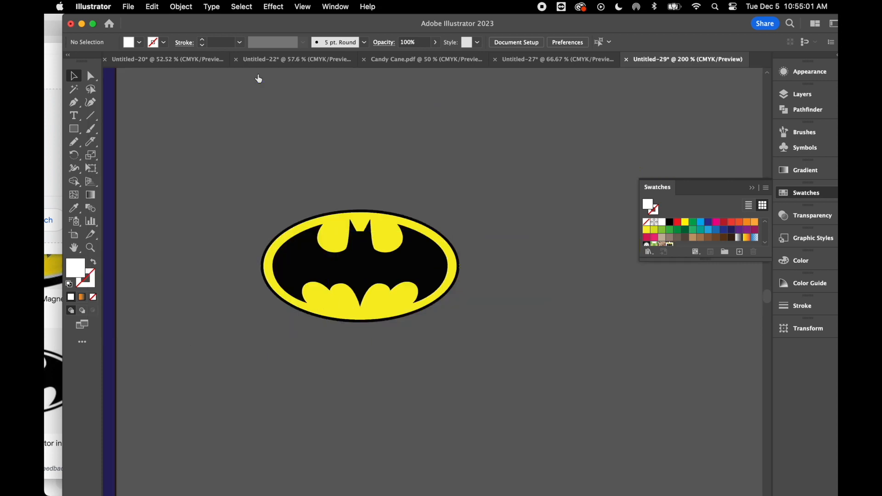
Step: Add a second fill to the navy background rectangle's appearance and apply the new Batman logo pattern swatch to it
key(super+minus)
key(super+minus)
key(super+minus)
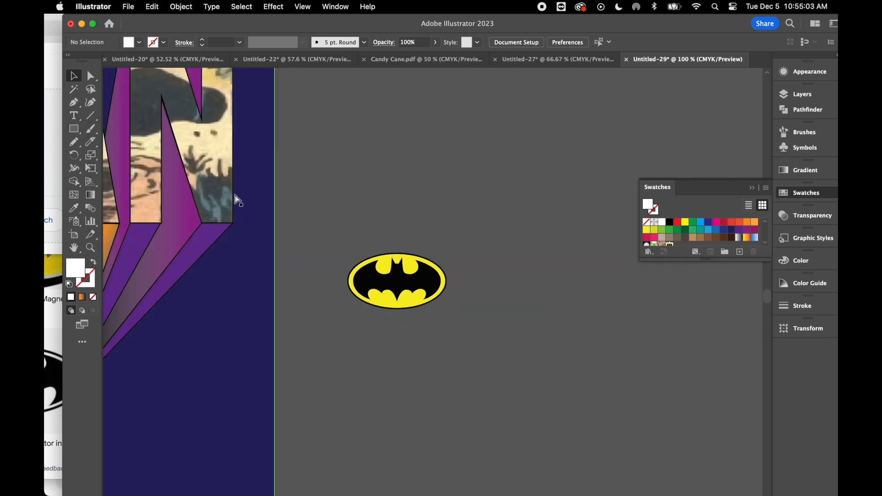
scroll(243, 313, left, 10)
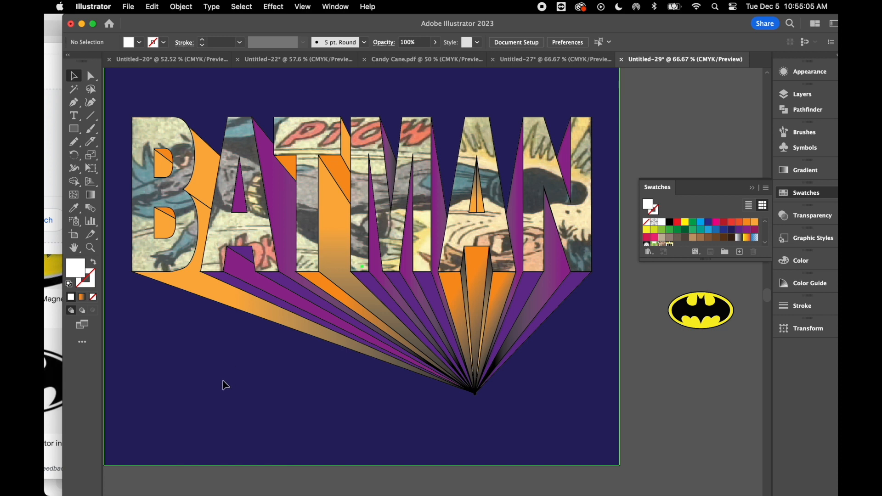
click(224, 382)
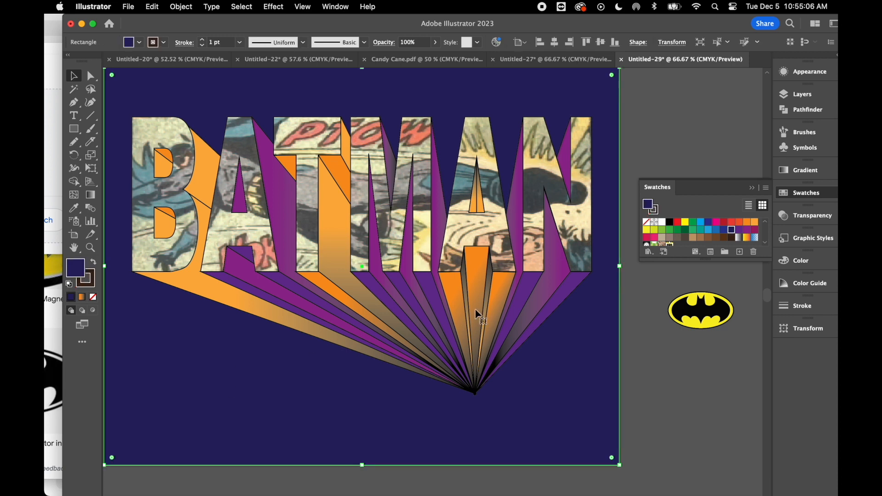
click(807, 73)
drag(497, 28, 486, 29)
click(341, 10)
click(596, 27)
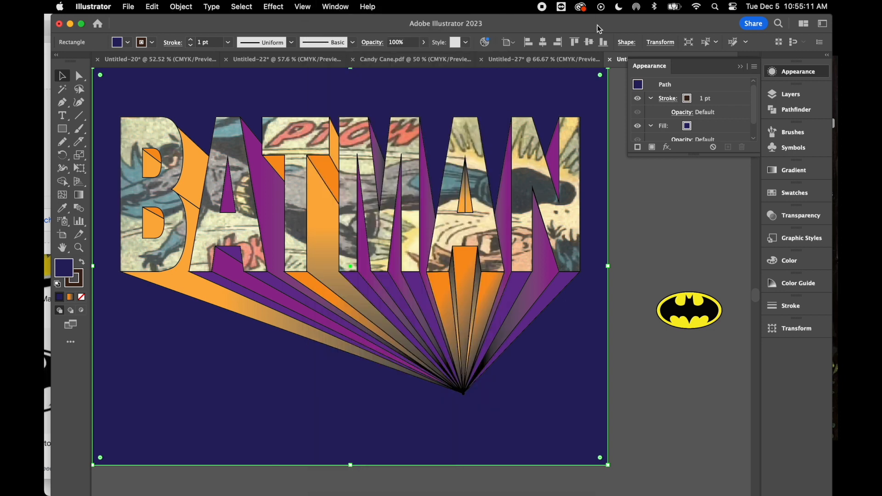
click(652, 147)
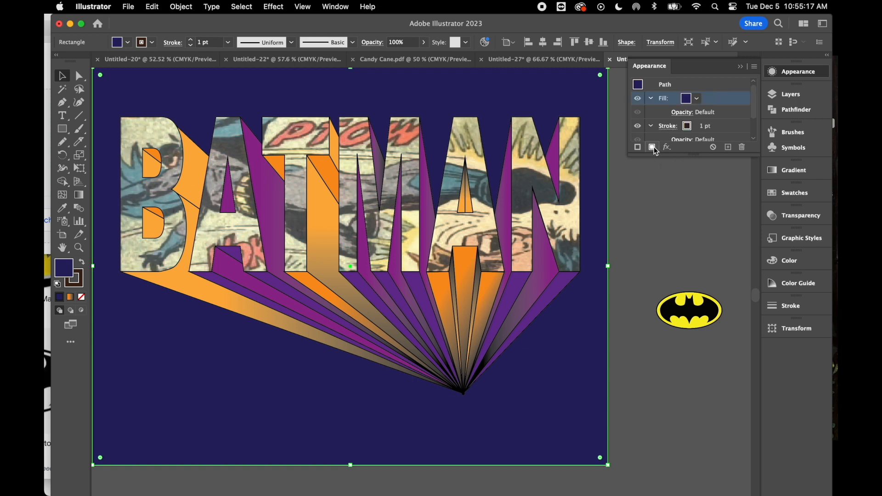
click(697, 99)
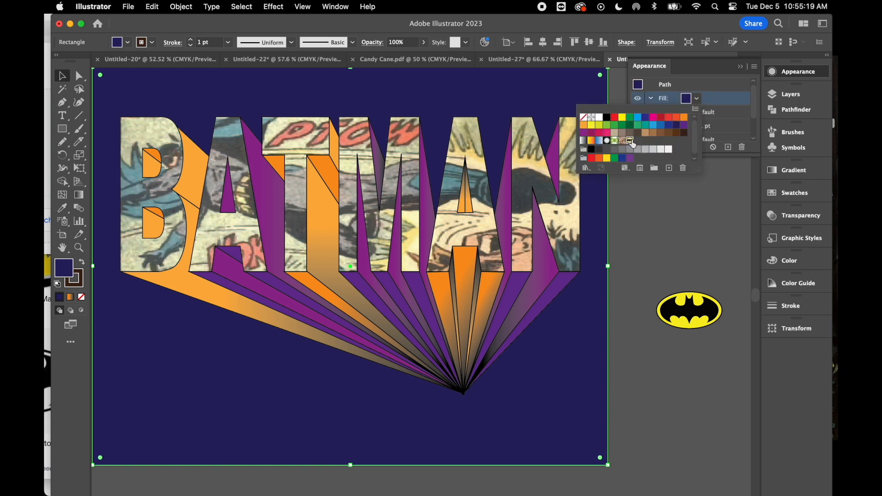
click(631, 140)
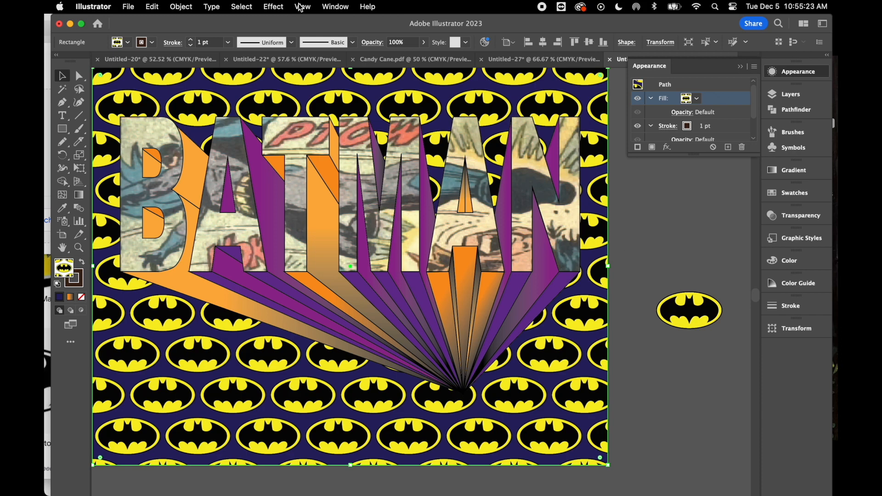
click(299, 7)
click(427, 165)
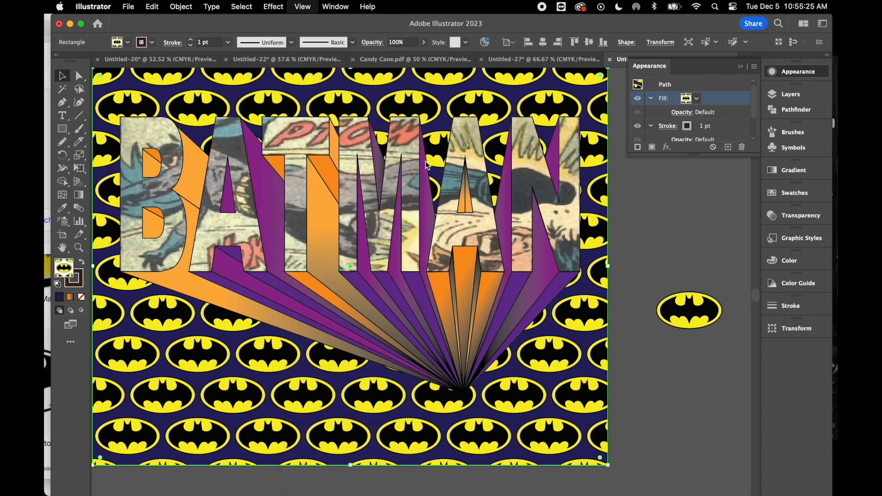